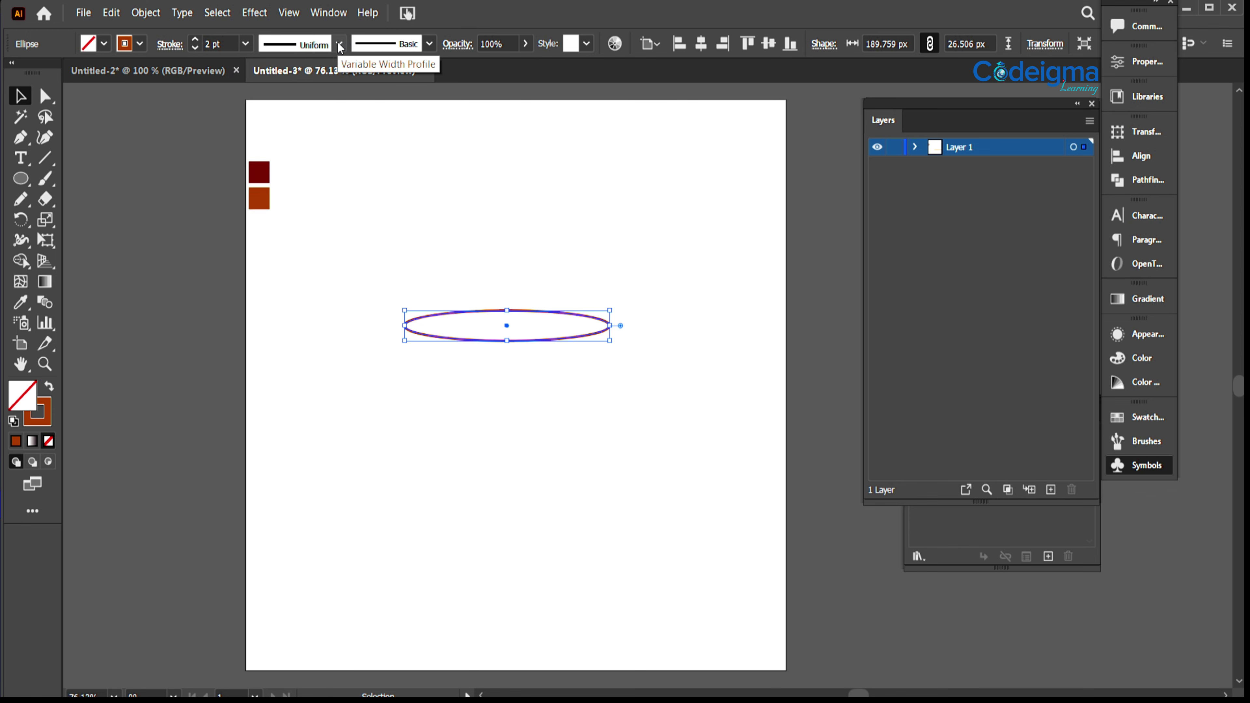
Try several variable width profiles on the ellipse's 2 pt stroke and apply the off-centre tapered one, thick on one side and thin on the other.
left_click(339, 44)
left_click(290, 208)
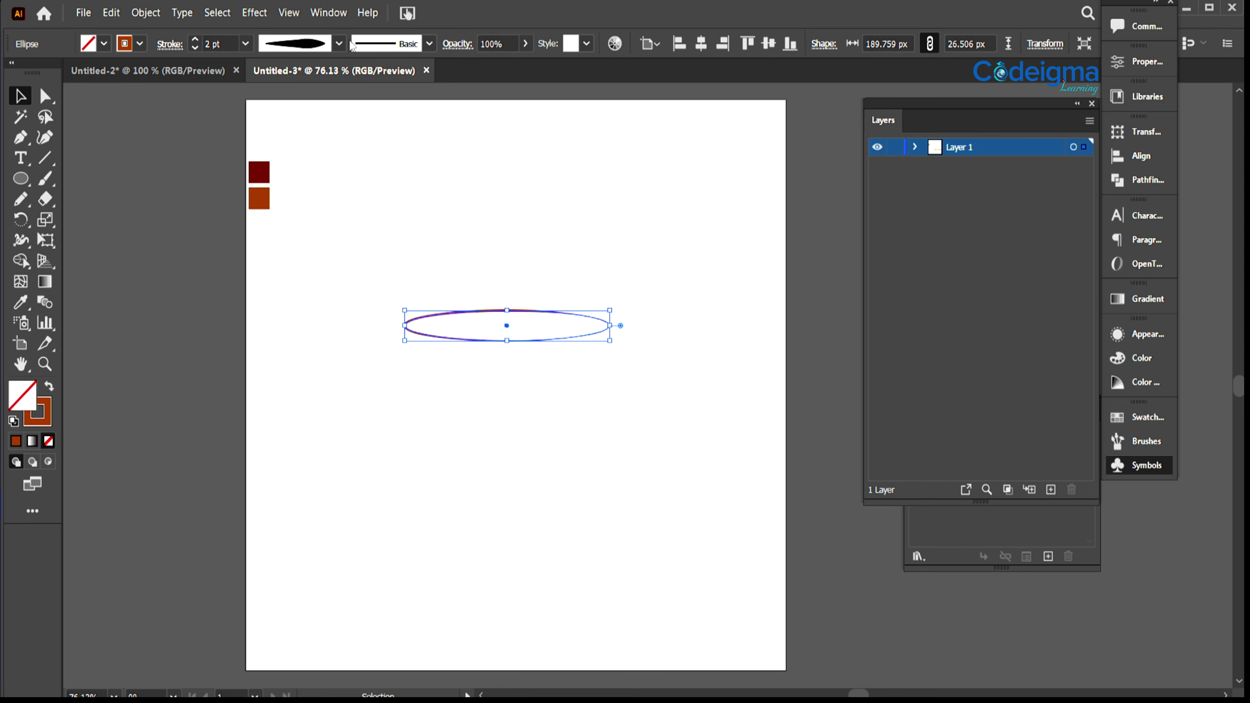
left_click(340, 43)
left_click(291, 231)
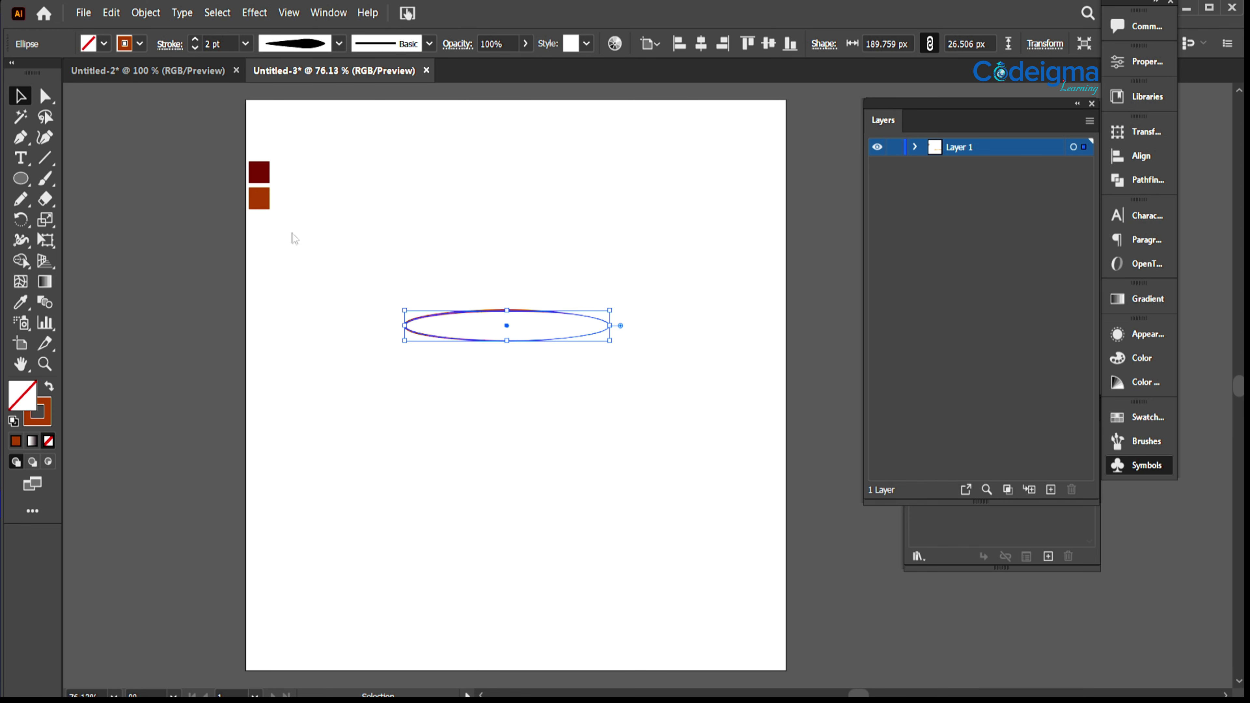
left_click(339, 45)
left_click(292, 154)
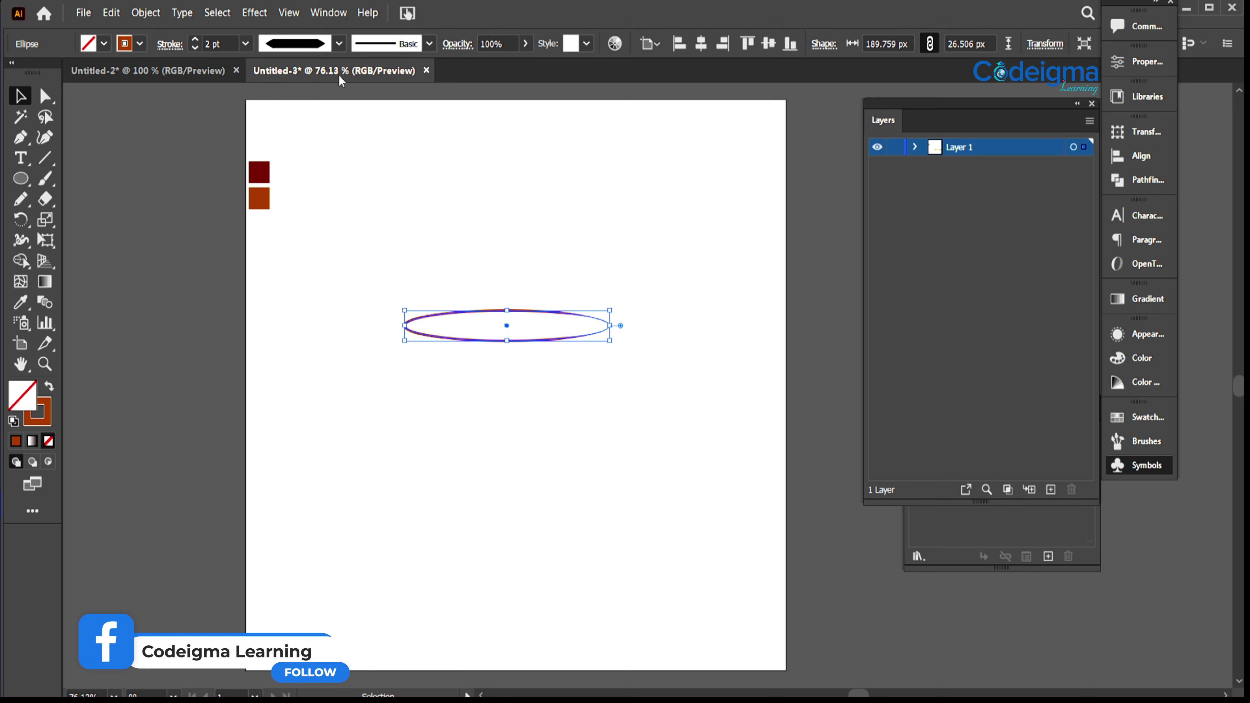
left_click(340, 43)
left_click(362, 223)
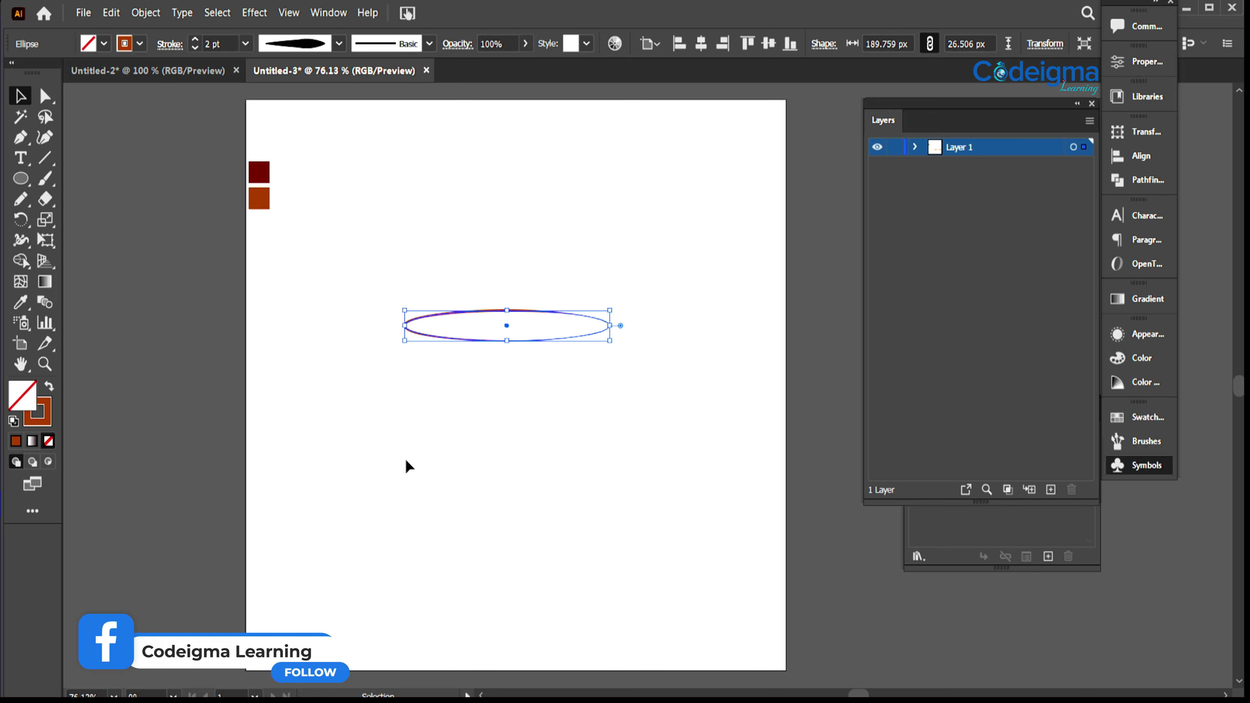
left_click(408, 467)
Draw a circle about 101 px in diameter overlapping the middle of the flat ellipse.
left_click(20, 179)
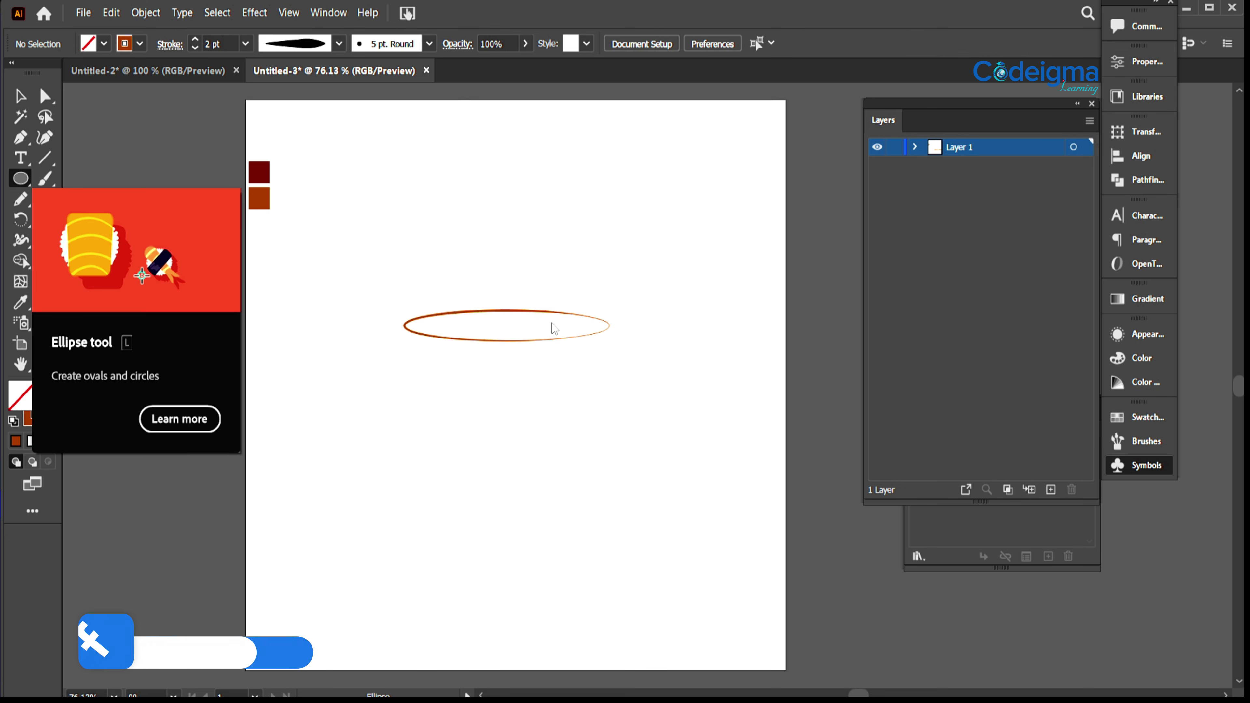
left_click_drag(451, 233, 558, 296)
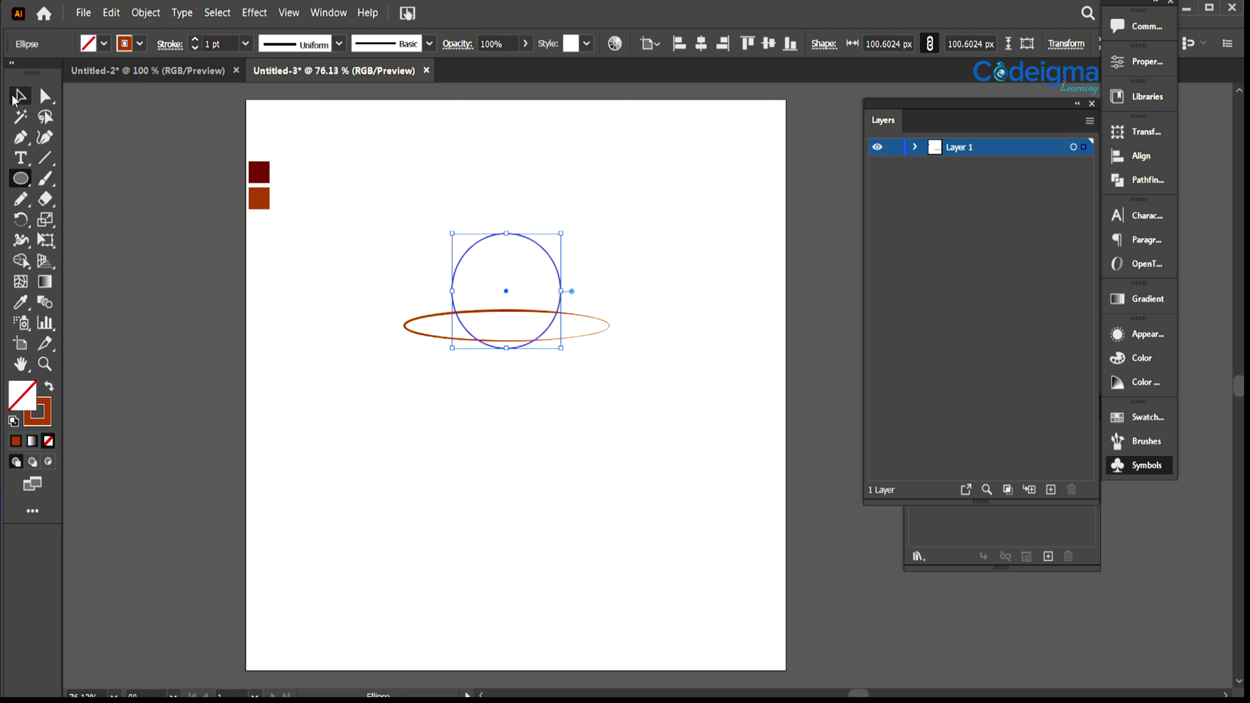
key("v")
Scale the circle down to about 91 px and shrink the ellipse, keeping the circle centred over the ellipse's upper edge.
mouse_move(541, 250)
left_mouse_down()
mouse_move(560, 213)
mouse_move(552, 244)
left_mouse_up()
left_click(603, 328)
left_click_drag(610, 310, 539, 277)
left_click(609, 413)
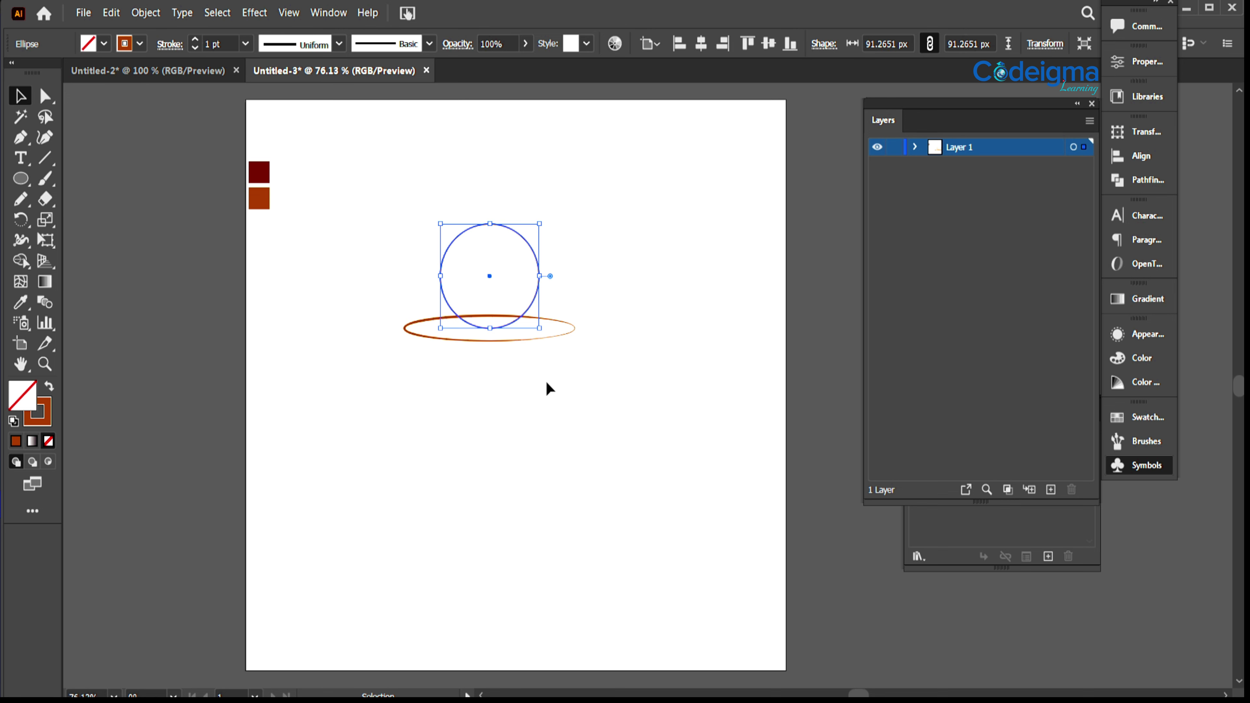
Place a horizontal ruler guide through the circle's centre and swap the circle's stroke colour into its fill.
key("ctrl+r")
left_click_drag(502, 91, 524, 275)
left_click(49, 387)
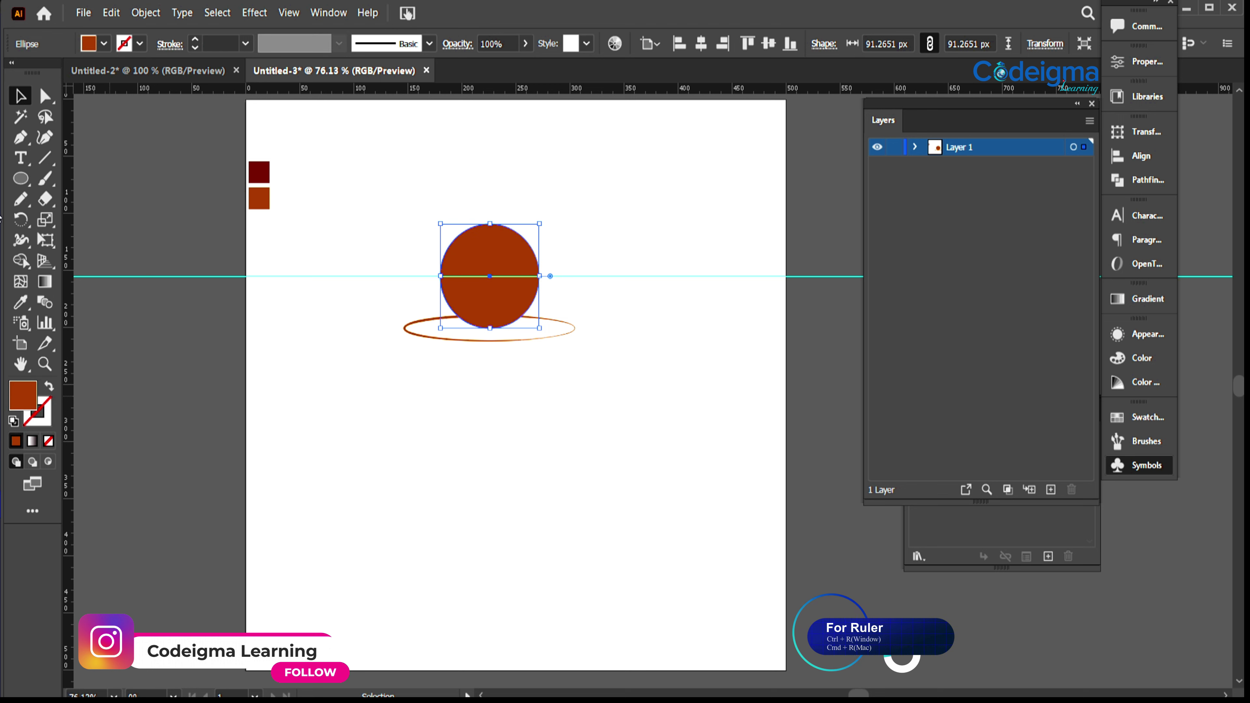
Draw a horizontal line along the guide across the circle and remove the circle's upper half with Shape Builder.
key("backslash")
left_click_drag(425, 276, 563, 277)
key("v")
left_click(507, 302, "shift")
key("shift+m")
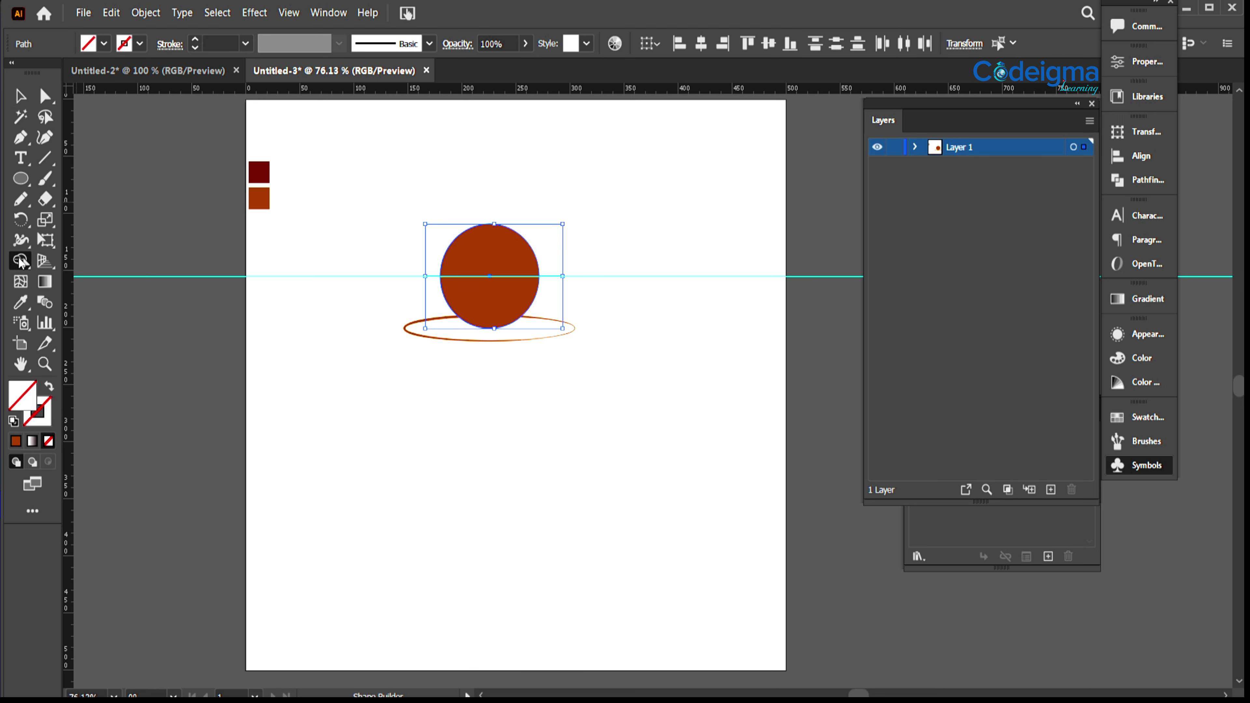
left_click(496, 265, "alt")
left_click(29, 103)
key("ctrl+shift+a")
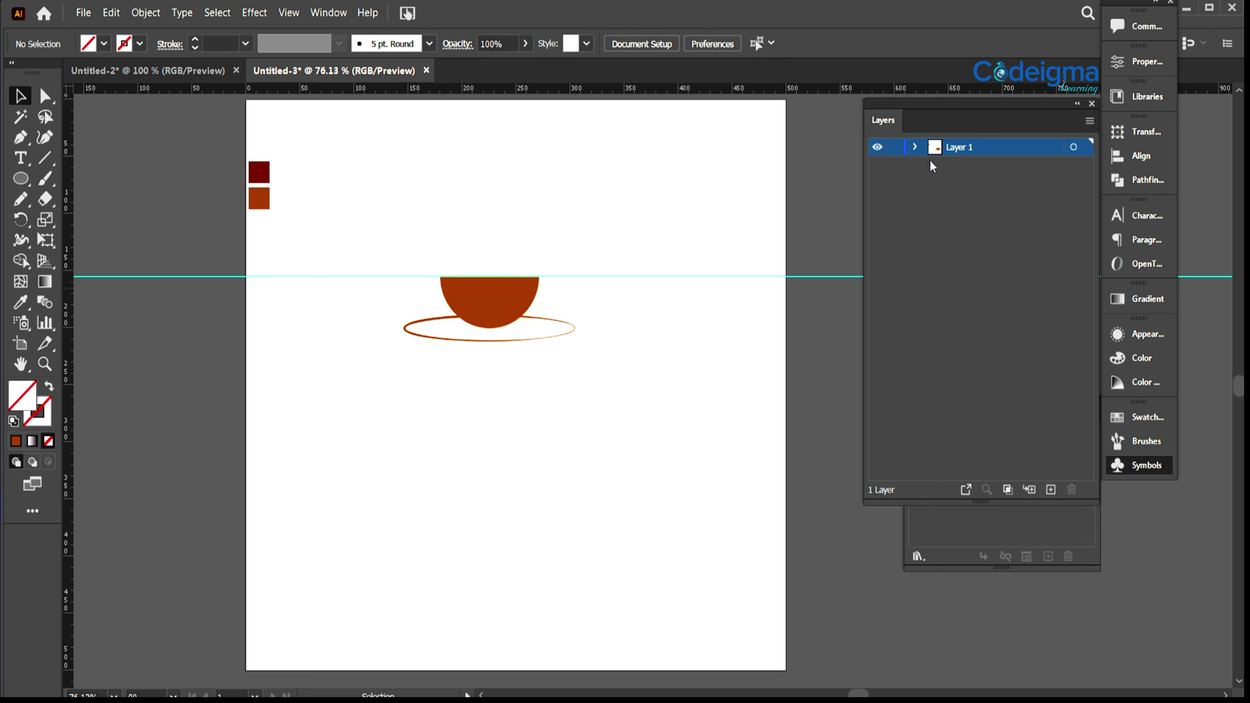
Delete the leftover line path and the horizontal guide from Layer 1.
left_click(915, 146)
left_click(1073, 167)
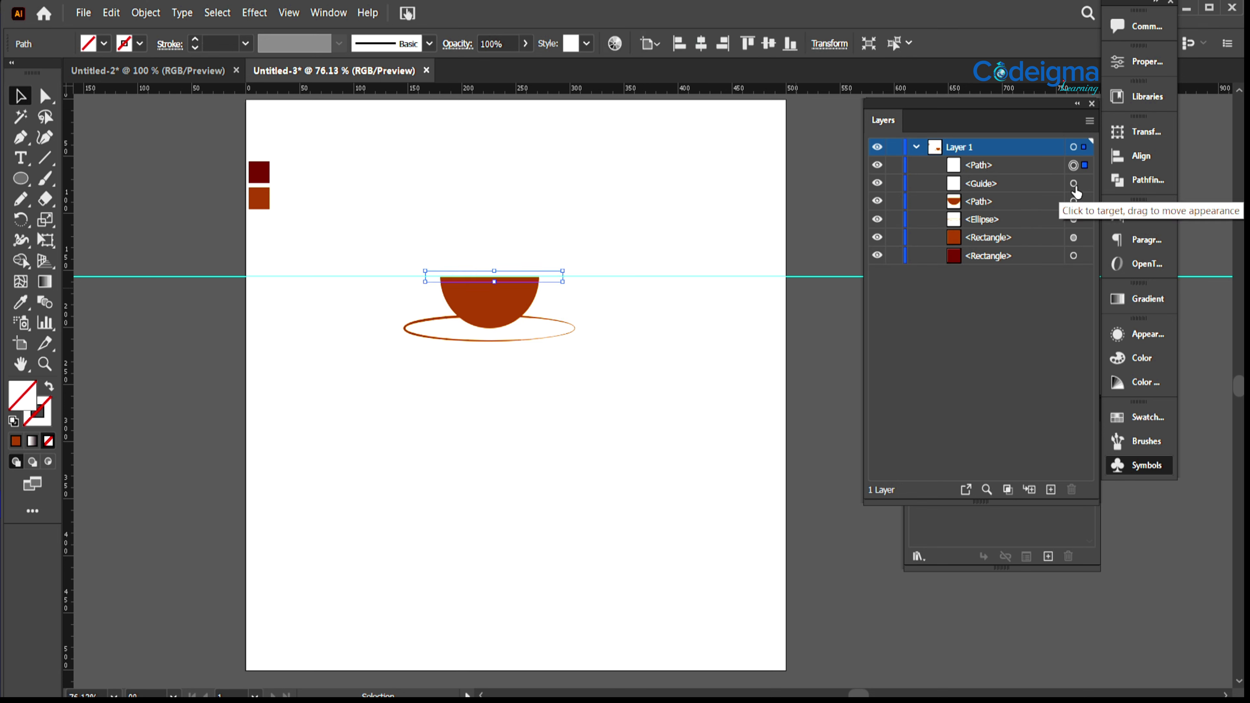
key("Delete")
left_click(1071, 489)
Swap the half circle's fill and stroke to make it an outline, and nudge its two upper corner anchors up two steps.
left_click(490, 303)
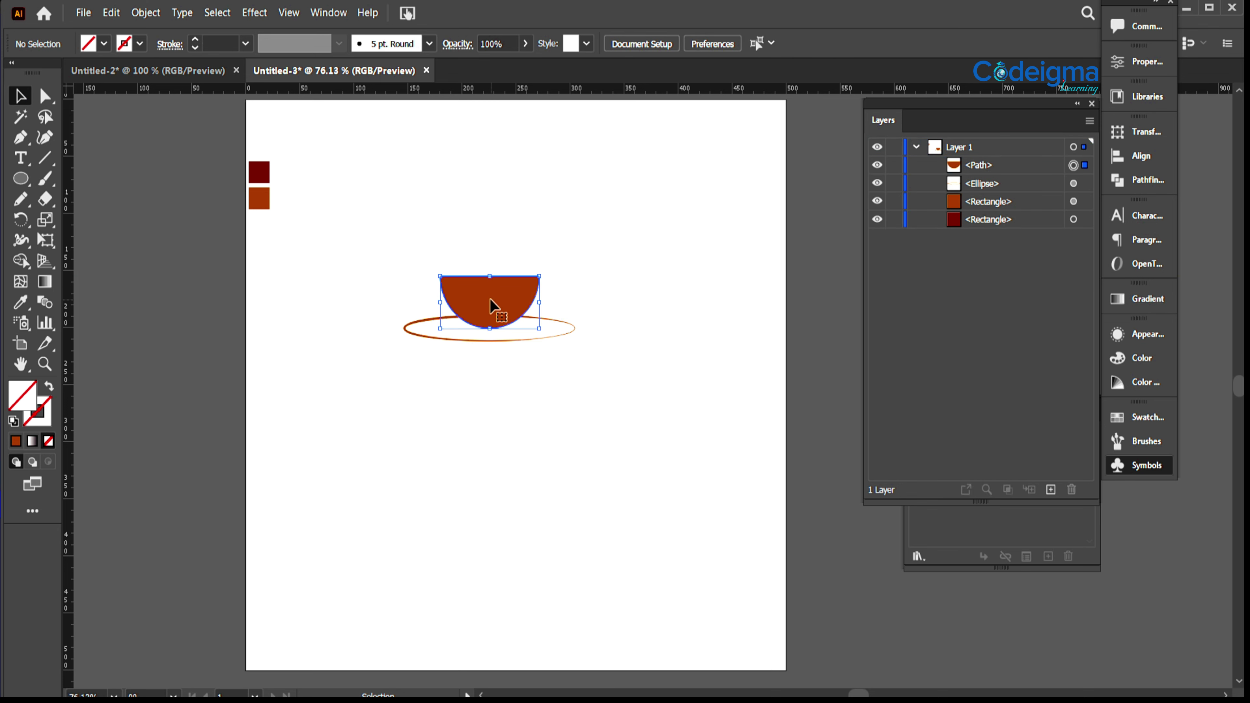
left_click(49, 387)
left_click(45, 96)
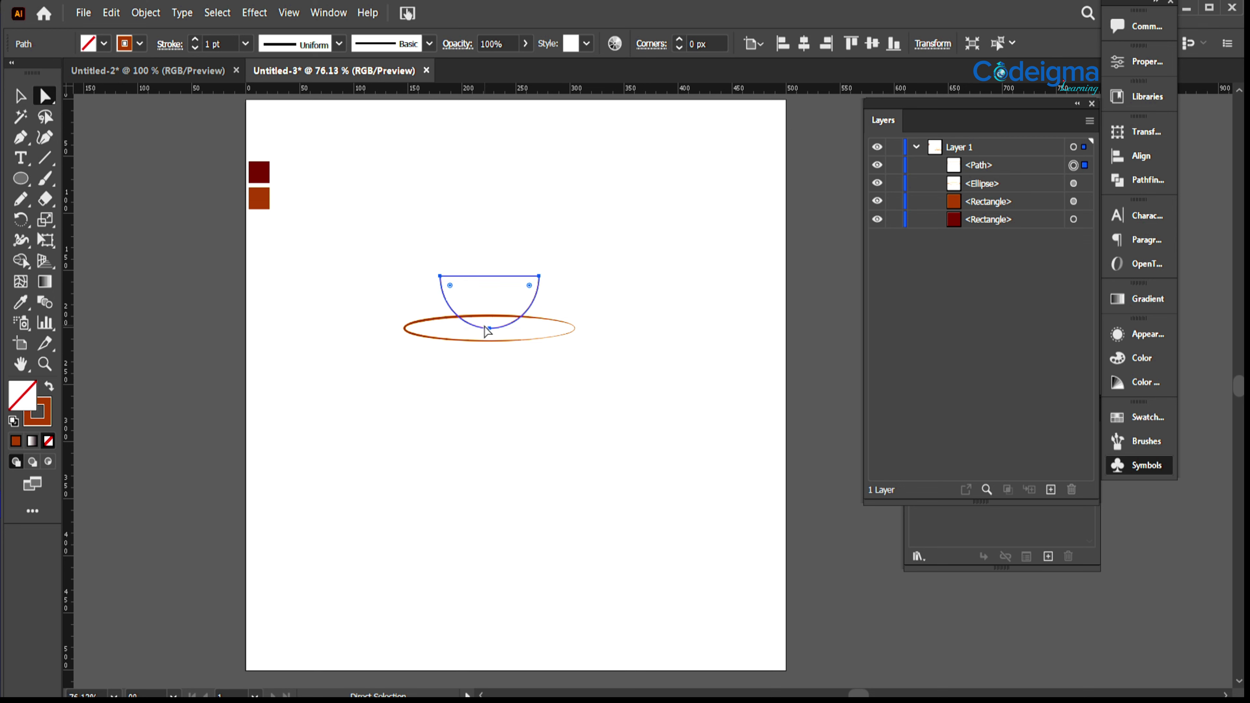
left_click(440, 276)
left_click(540, 277, "shift")
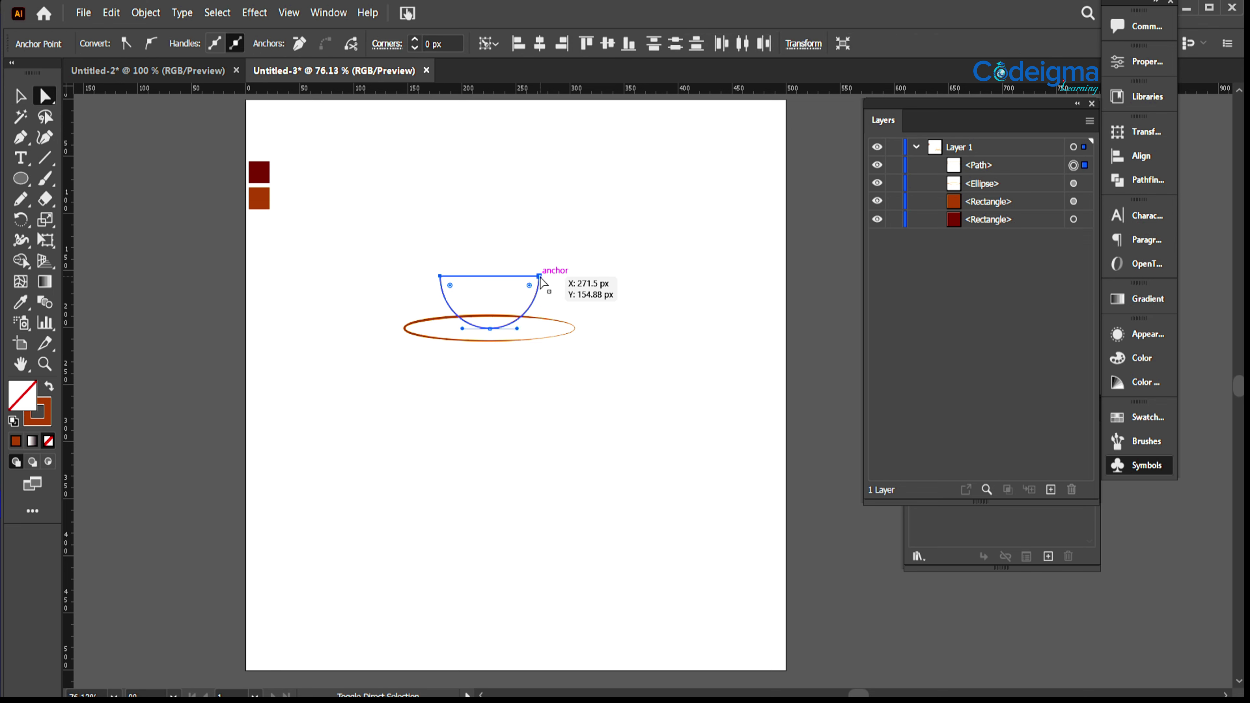
key("Up")
key("Up")
left_click(494, 353)
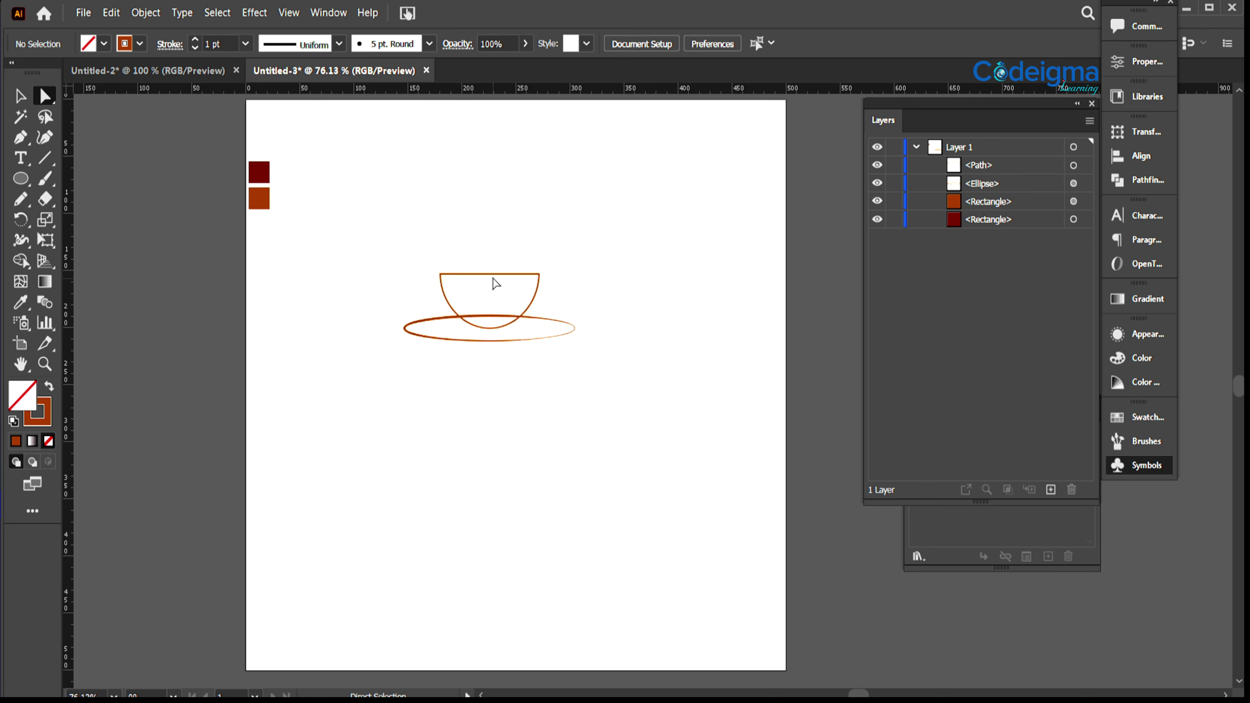
Bend the cup's straight top edge slightly downward at its middle with the Anchor Point tool.
left_click(20, 137)
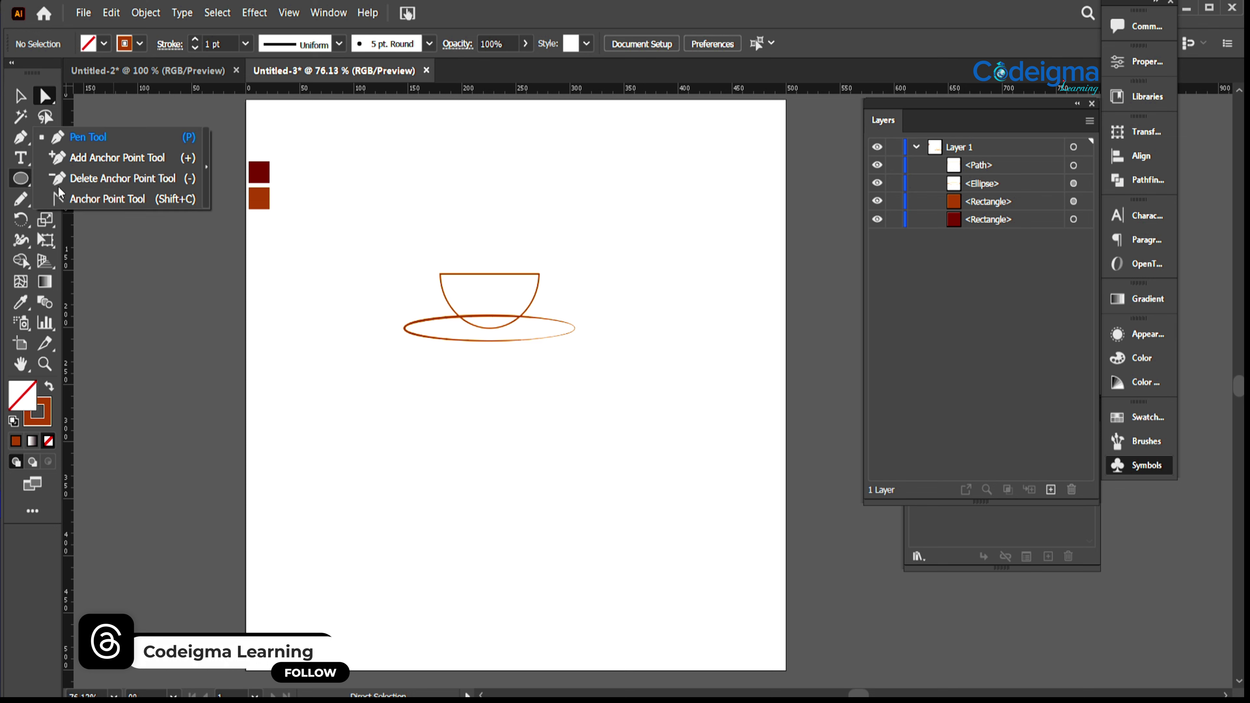
left_click(112, 200)
left_click_drag(491, 275, 491, 280)
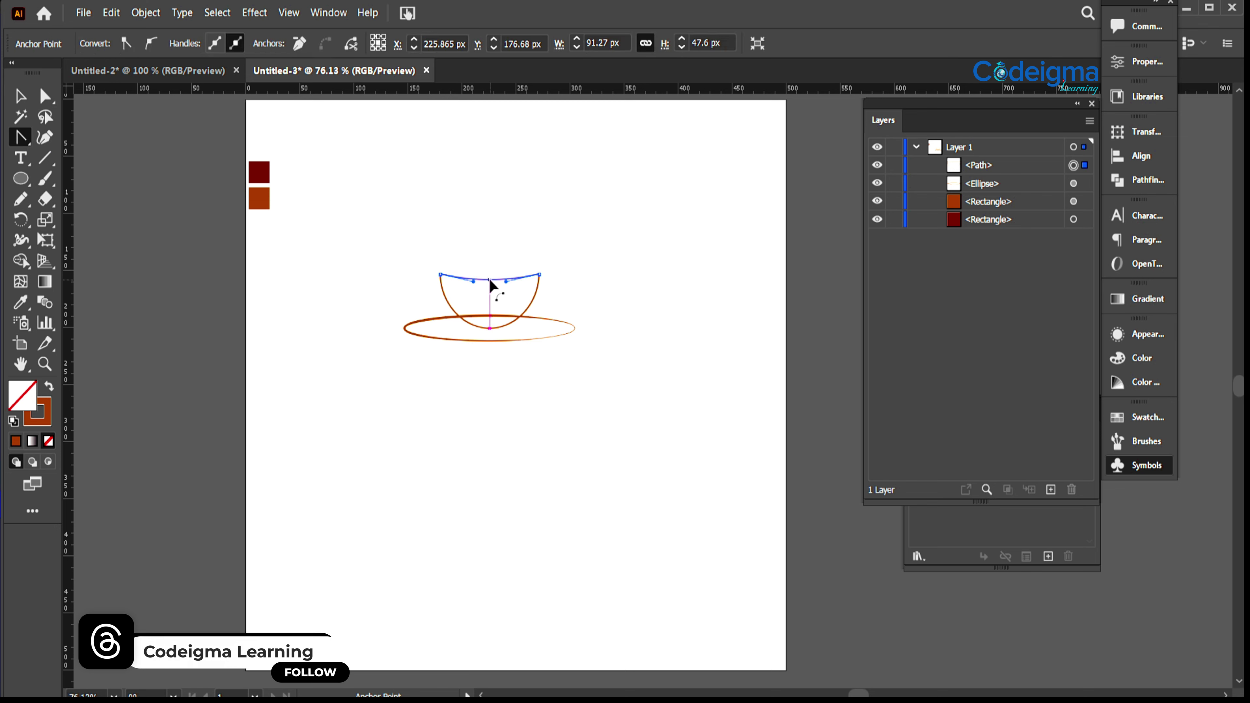
left_click(18, 100)
left_click(623, 452)
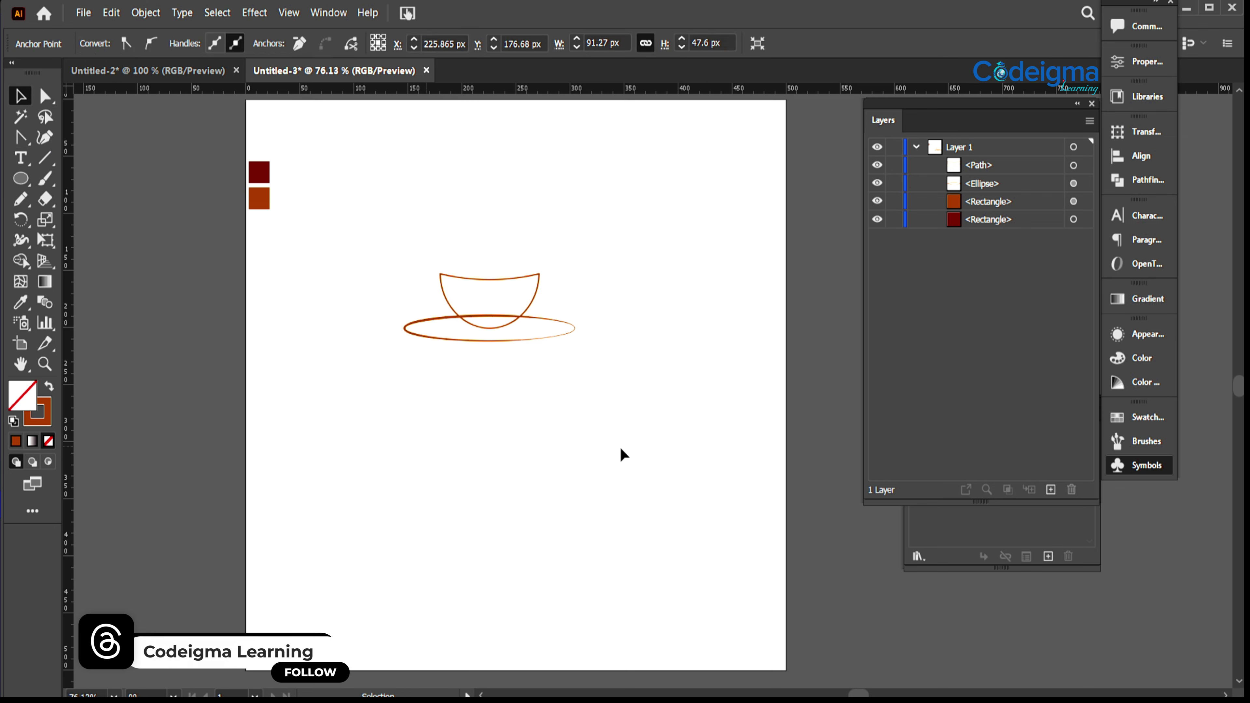
Set the cup outline's stroke to 2 pt and apply the symmetric lens-shaped variable width profile.
left_click(448, 299)
left_click(246, 43)
left_click(265, 143)
left_click(340, 44)
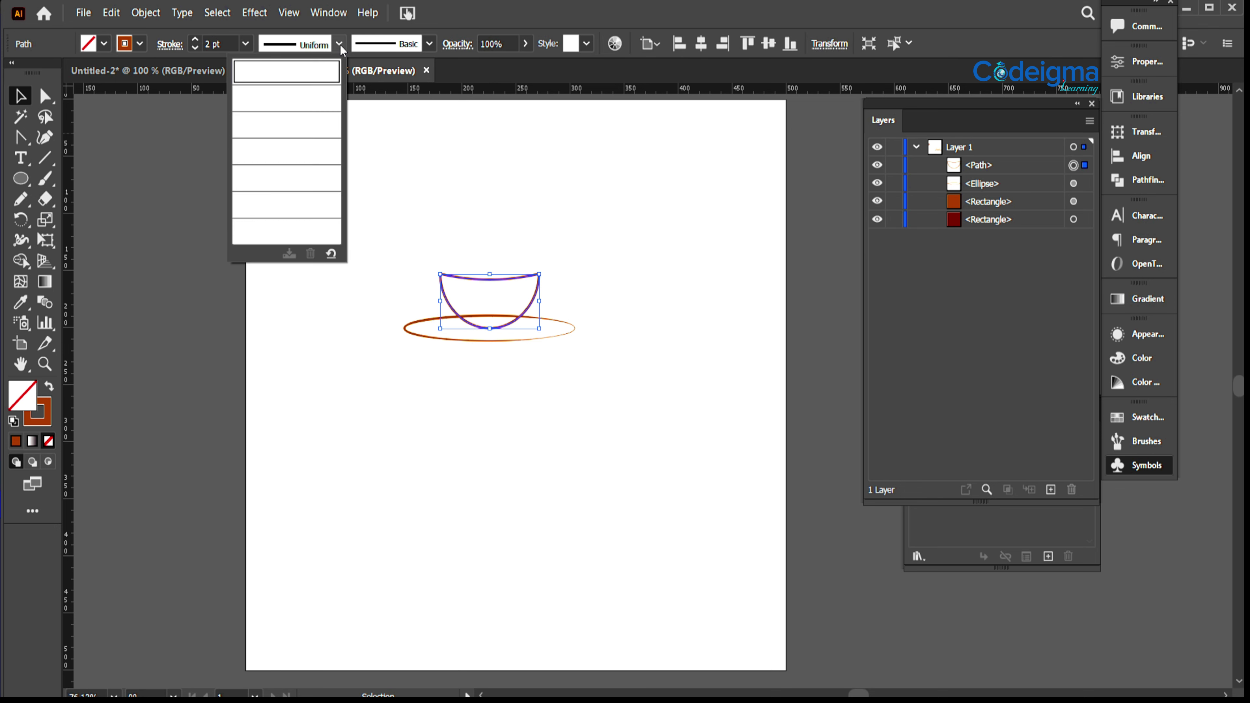
left_click(294, 103)
left_click(360, 437)
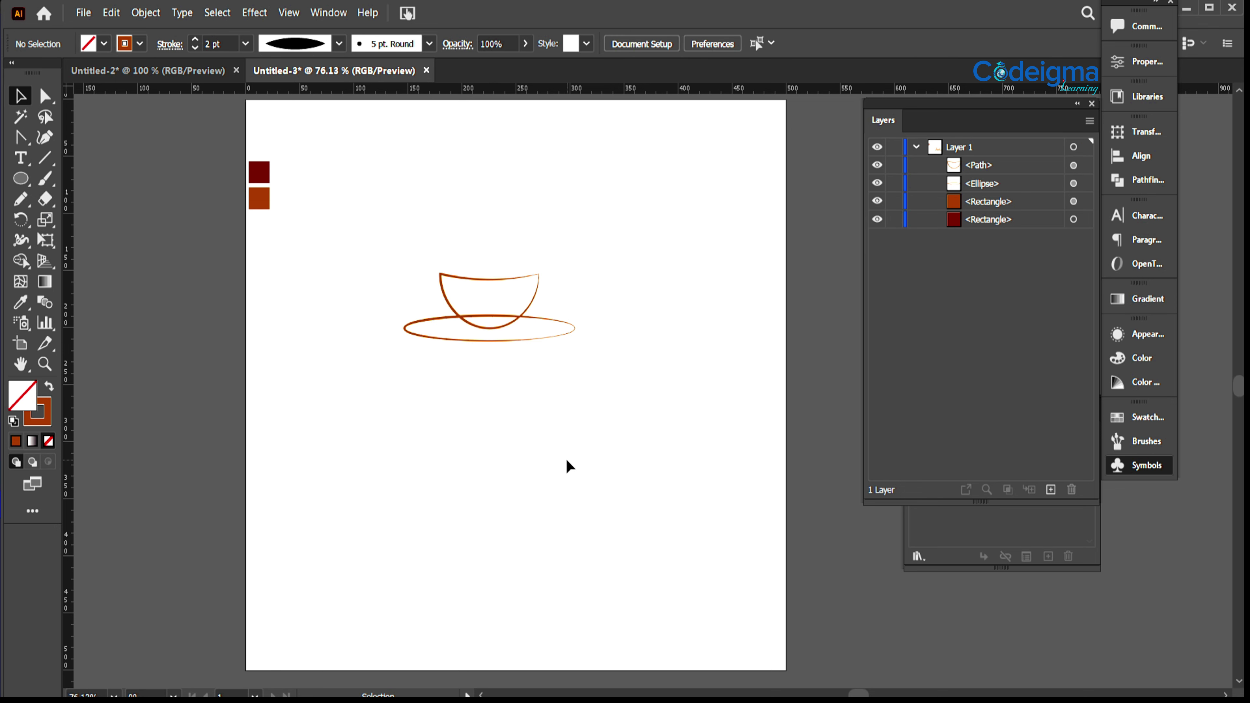
Draw a curved handle on the cup's right side with the Pencil tool, with a 2 pt stroke and the off-centre tapered width profile.
left_click_drag(20, 199, 153, 219)
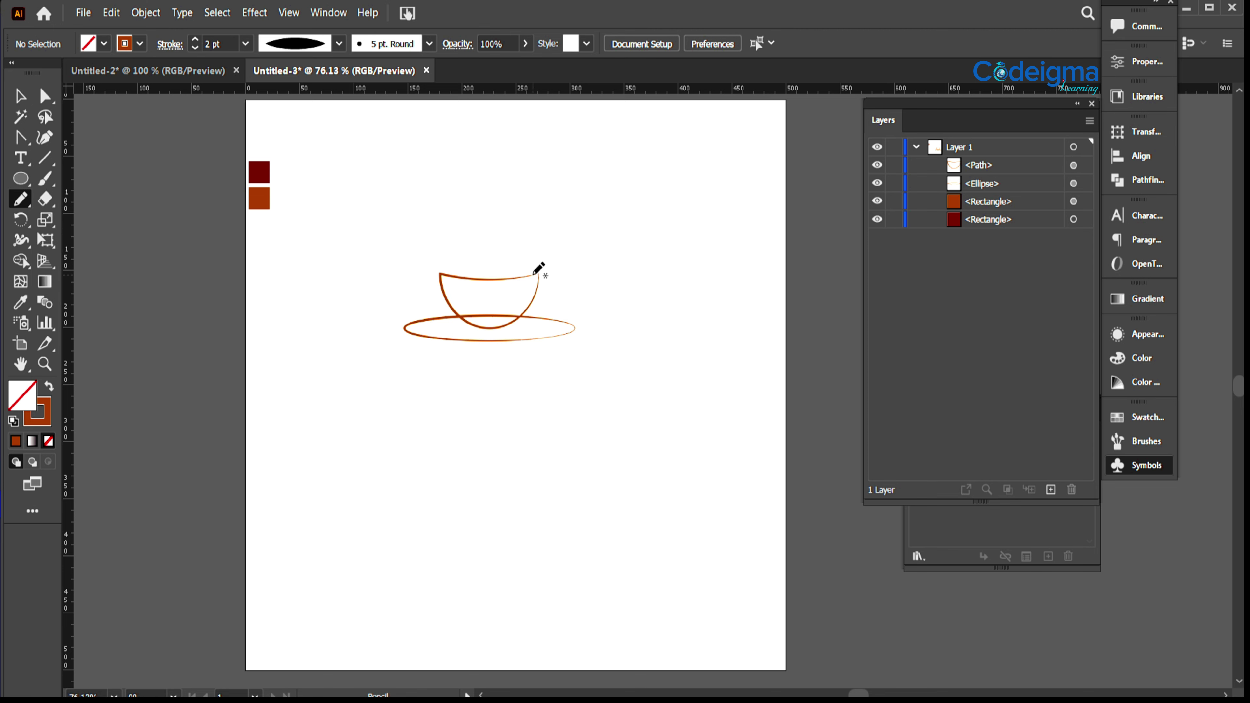
key("ctrl+1")
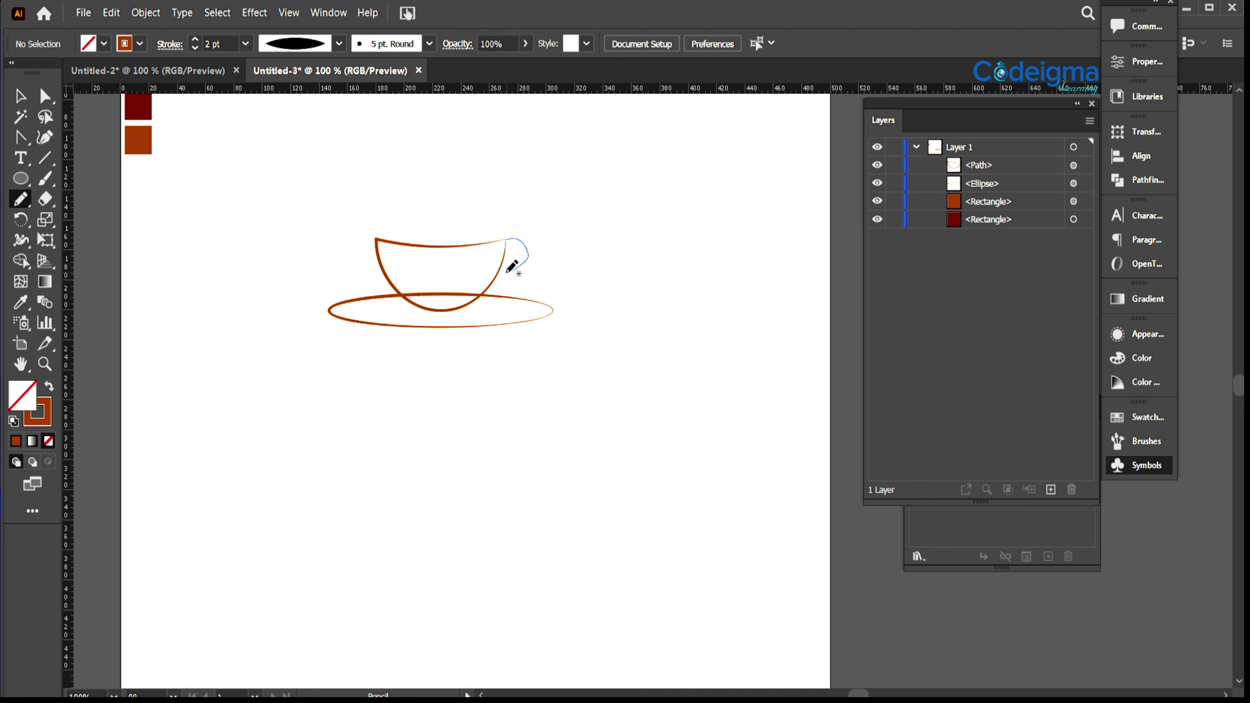
left_click(249, 48)
left_click(268, 127)
left_click(339, 44)
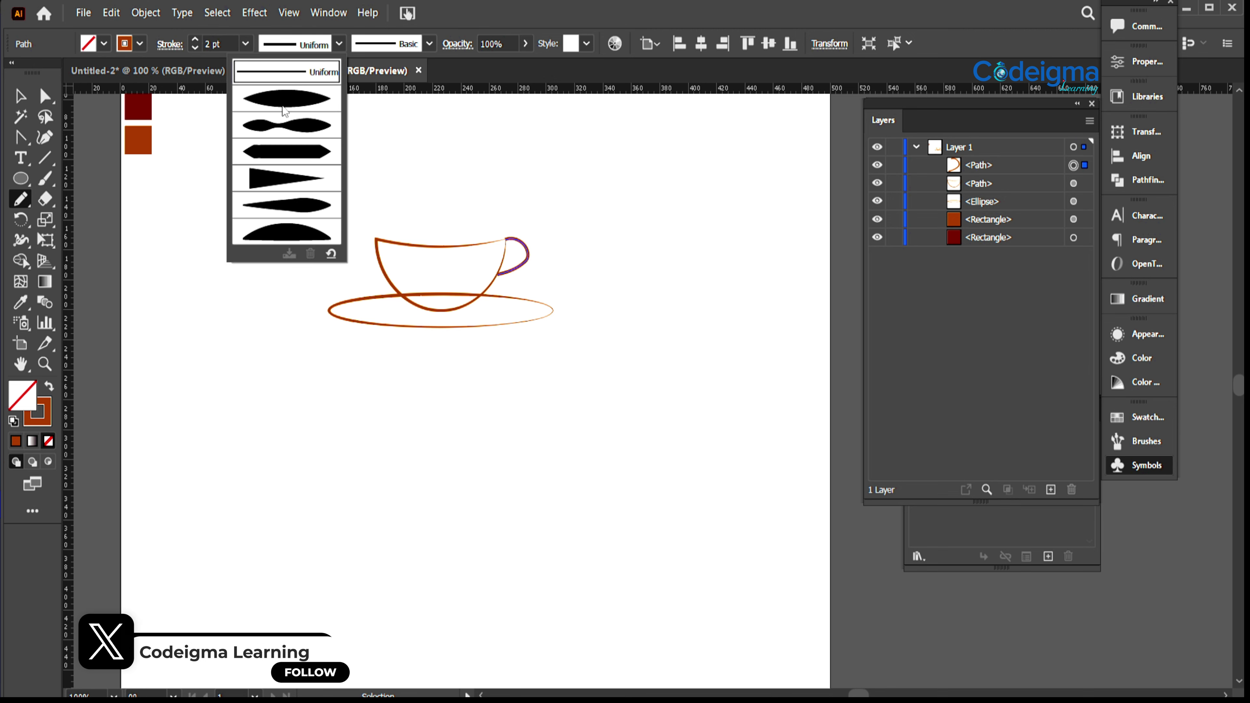
left_click(283, 107)
left_click(339, 44)
left_click(297, 207)
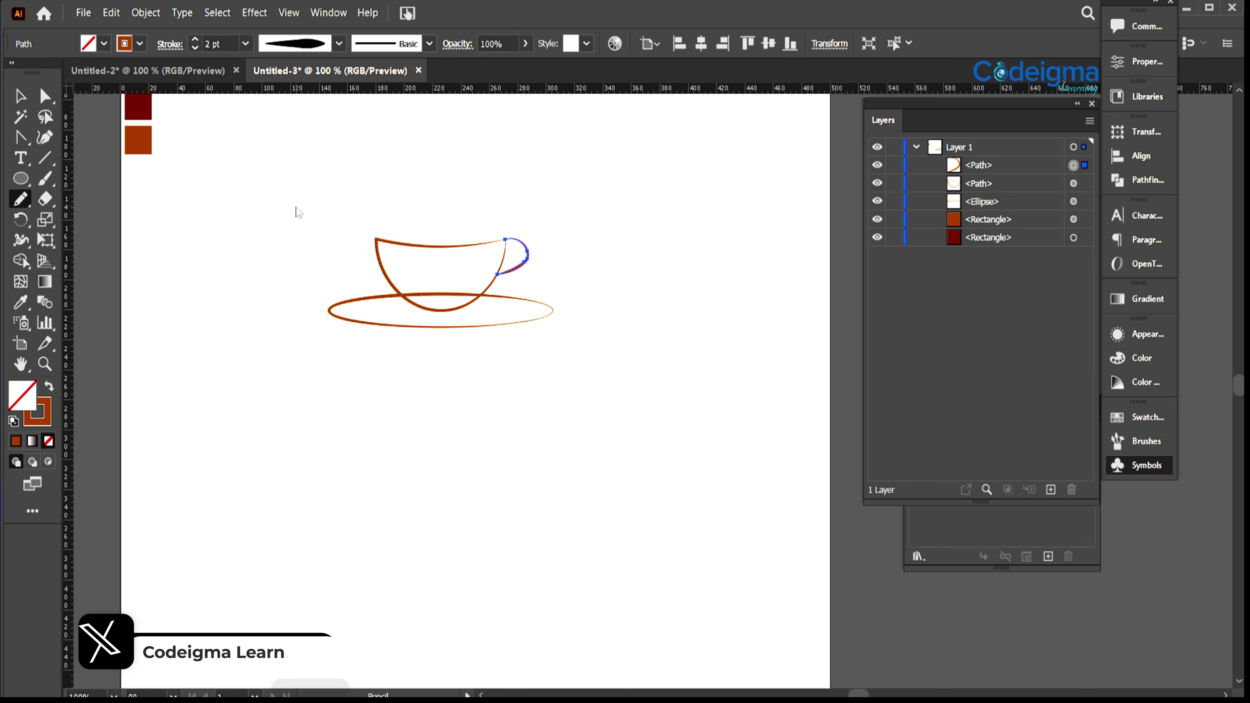
key("v")
left_click(514, 499)
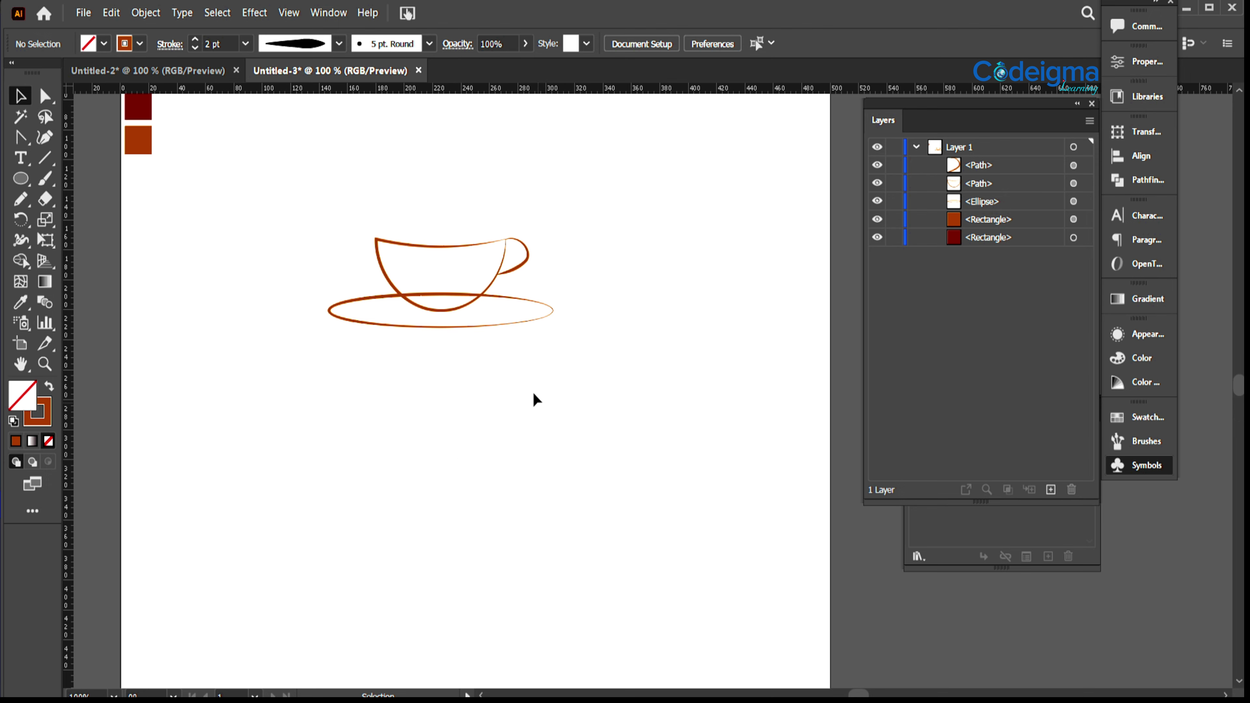
Draw a small closed triangular shape with curved sides inside the cup near the handle using the Pen tool.
left_click_drag(505, 381, 528, 427)
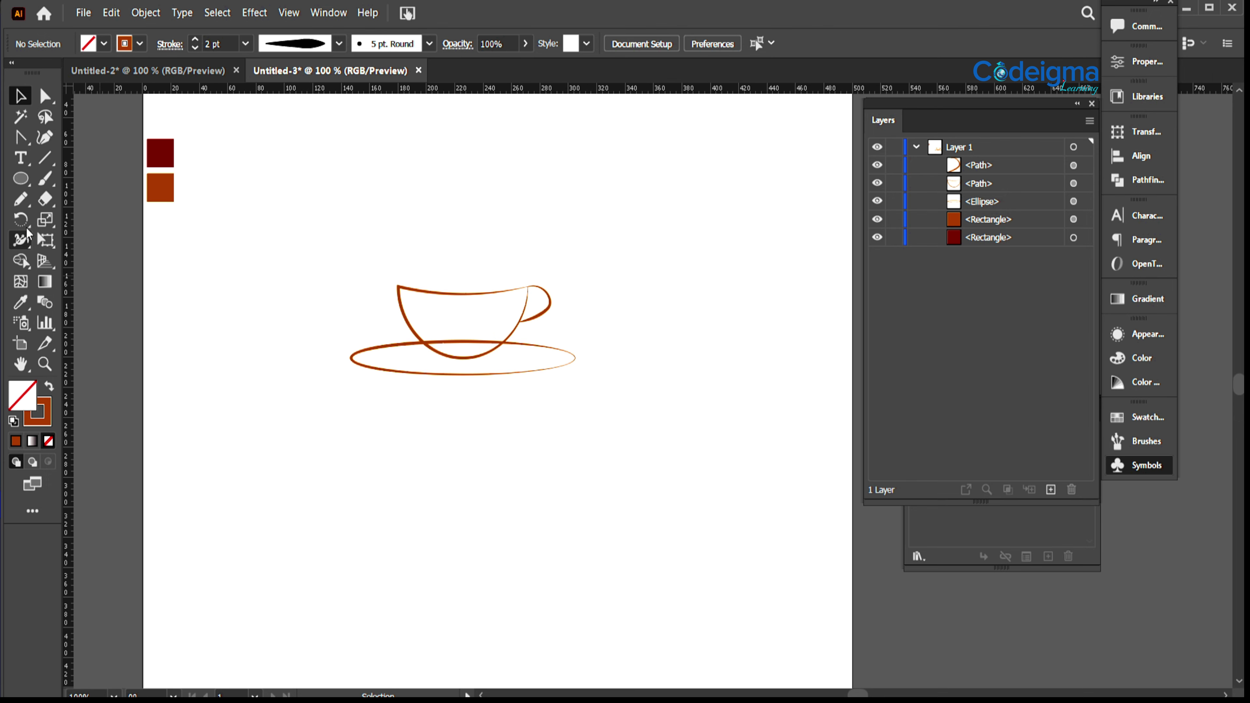
left_click(22, 140)
left_click_drag(485, 304, 507, 303)
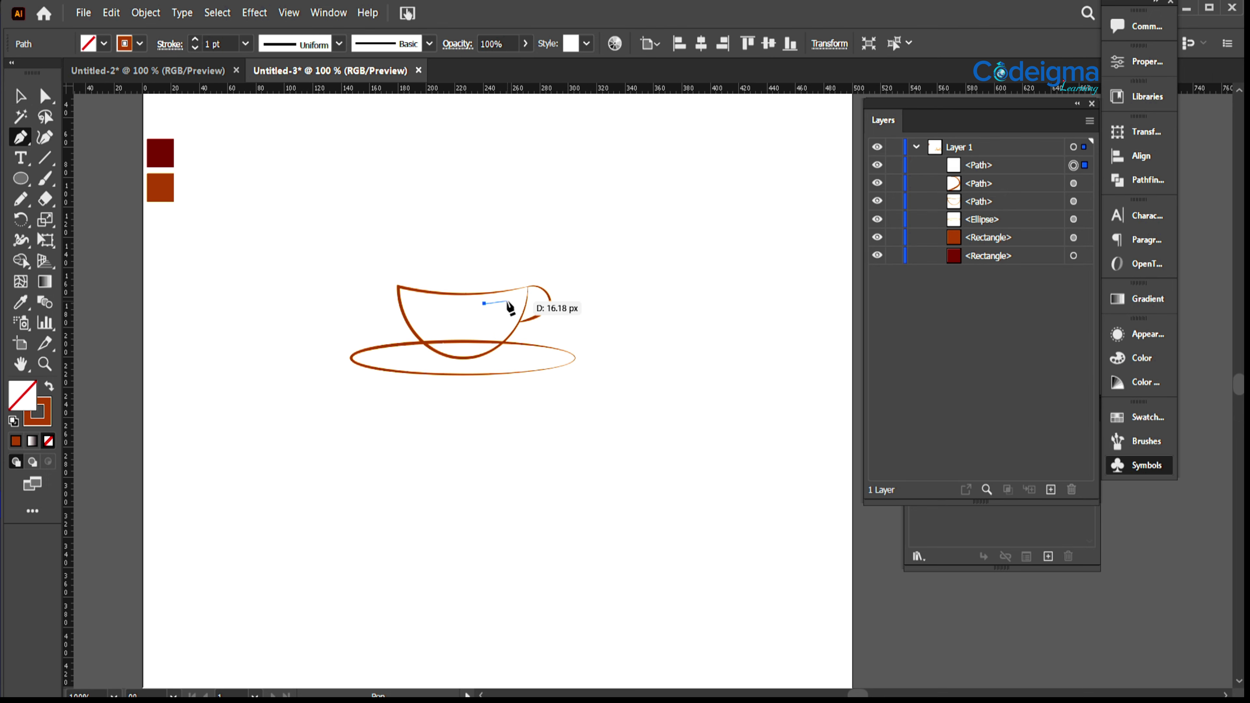
left_click(507, 303)
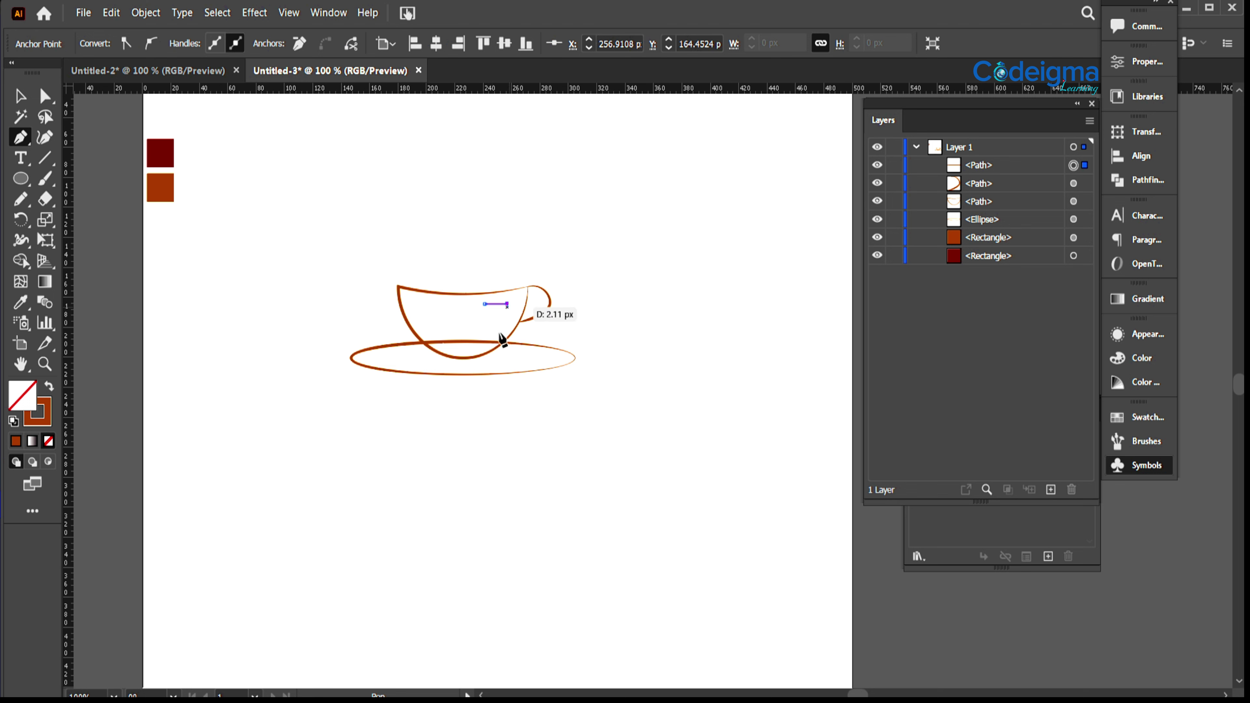
left_click_drag(493, 333, 477, 346)
left_click(492, 334)
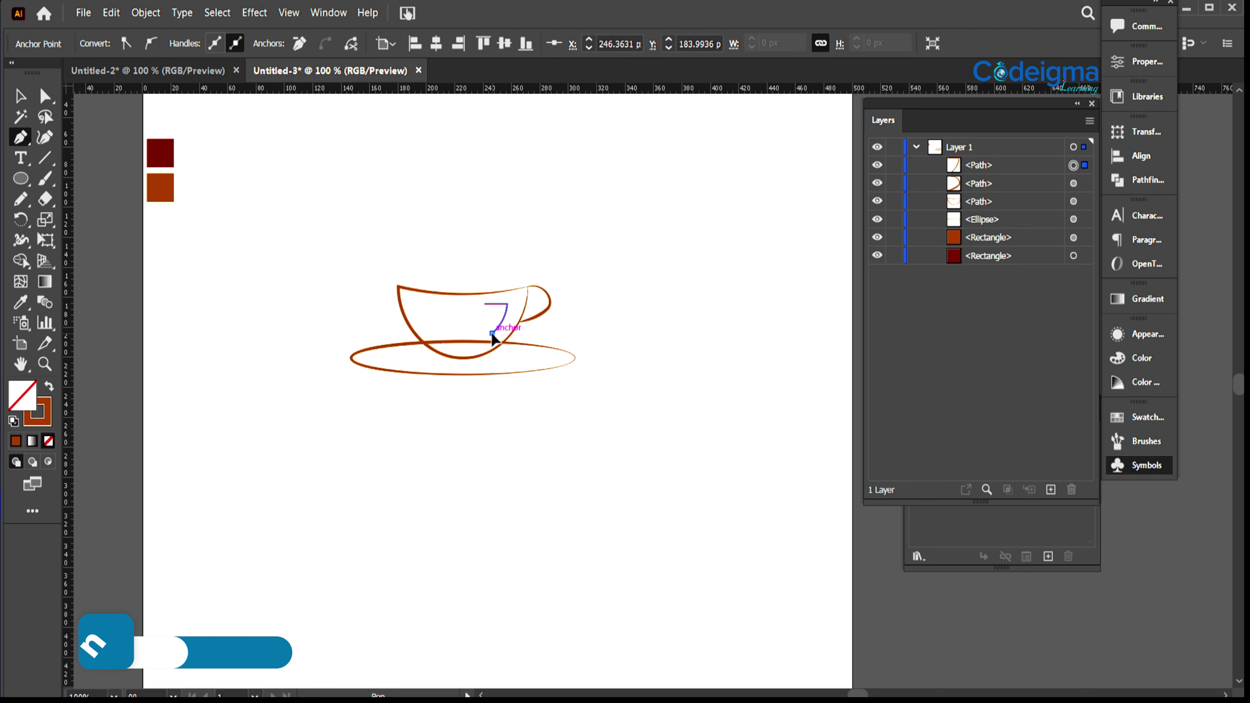
left_click_drag(484, 304, 474, 302)
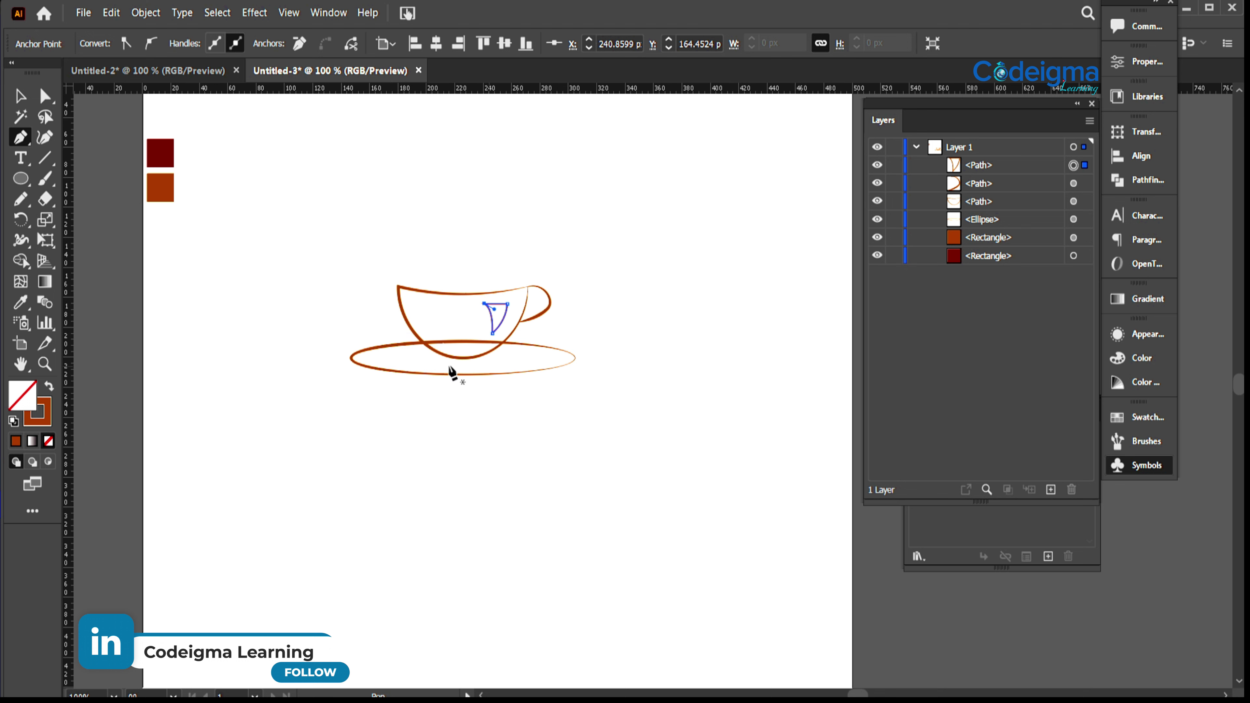
Draw a curved Pen path inside the cup following its left wall from near the rim towards the base.
left_click(423, 303)
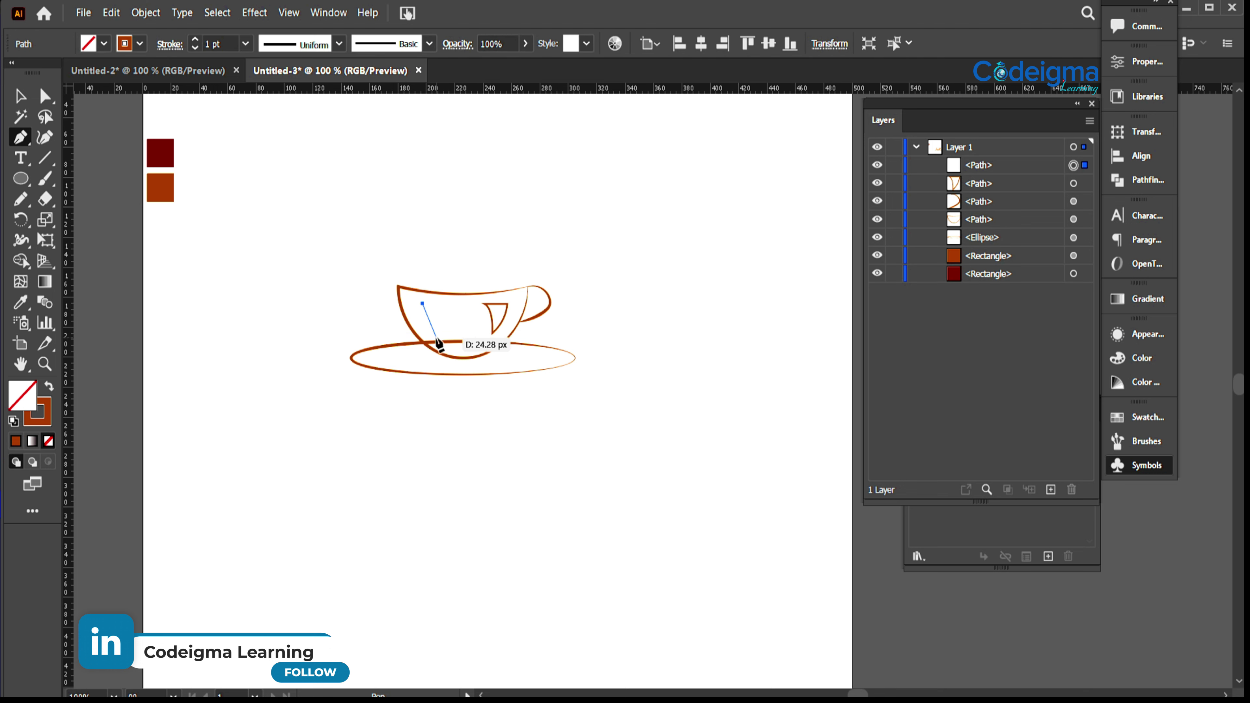
key("ctrl+z")
left_click(408, 298)
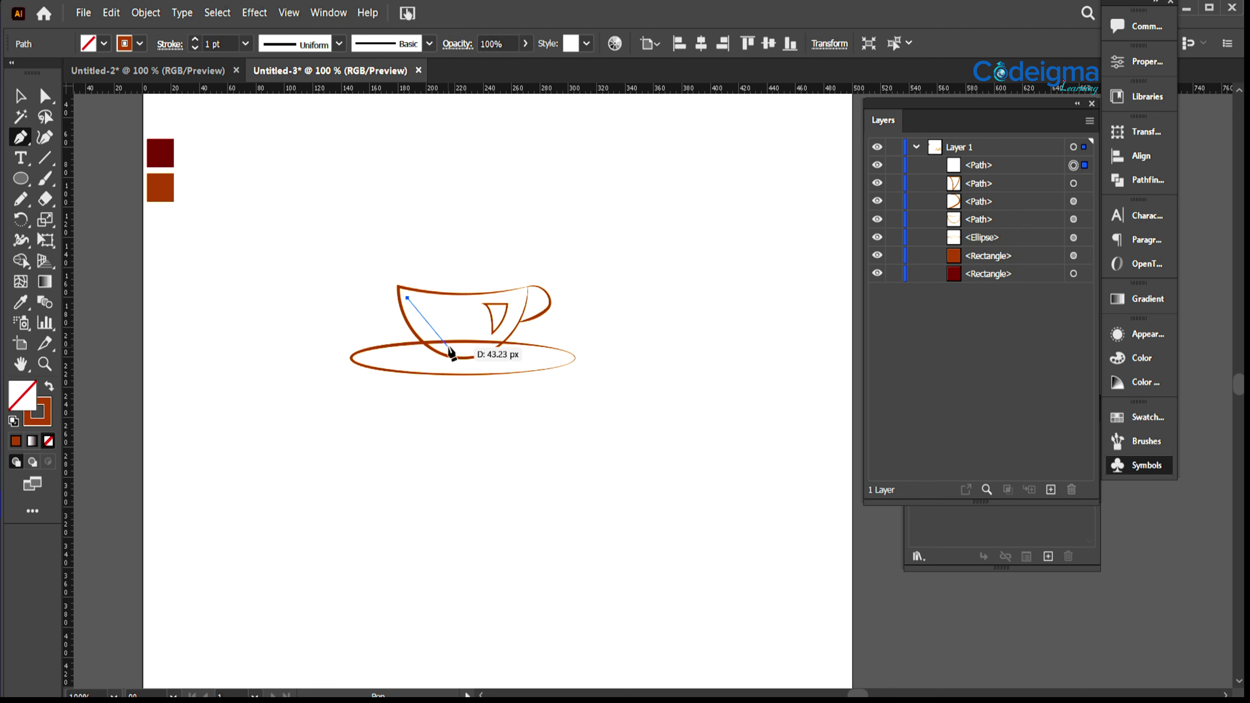
left_click_drag(449, 346, 485, 354)
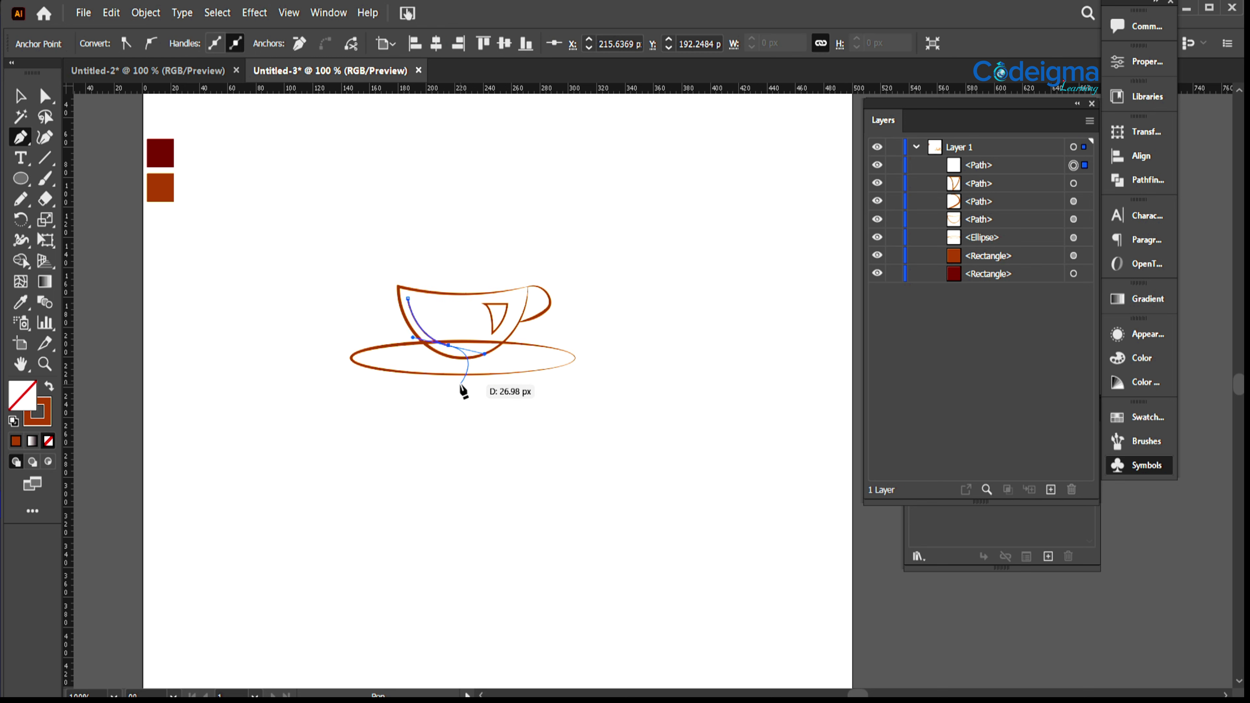
Select both inner cup shapes and swap their stroke and fill, giving them a solid brown fill without a stroke.
left_click(21, 99)
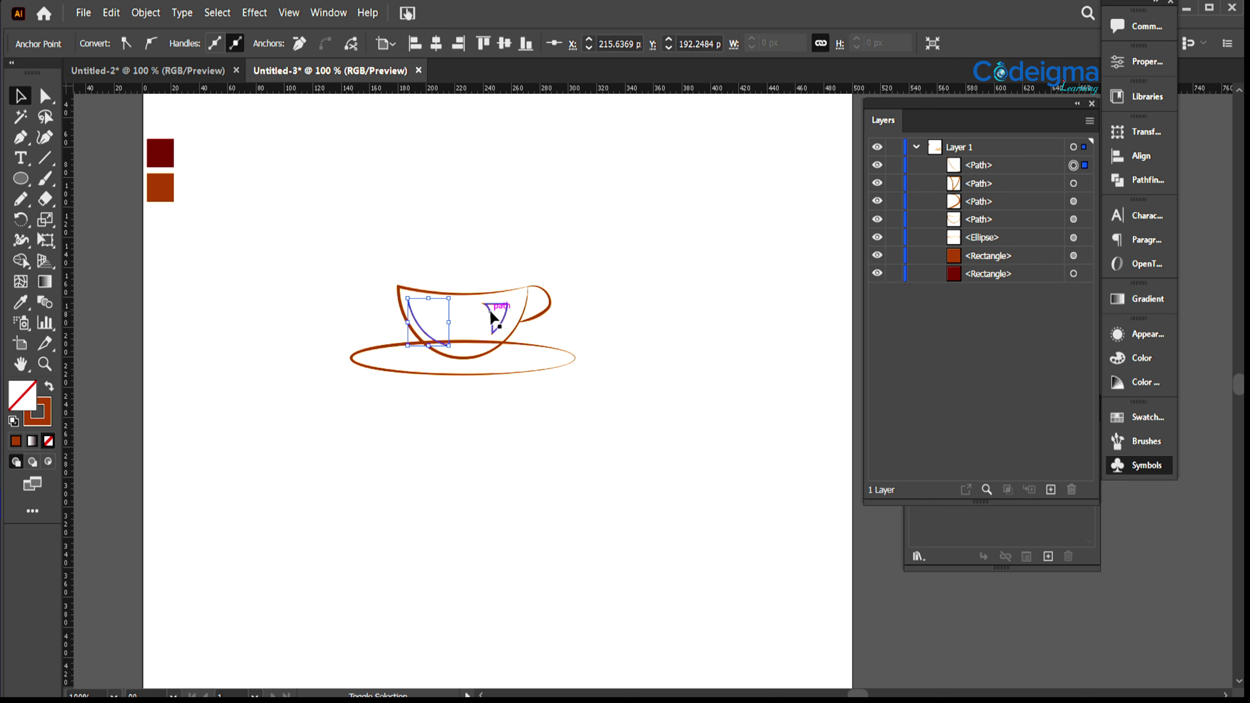
left_click(492, 317, "shift")
left_click(49, 387)
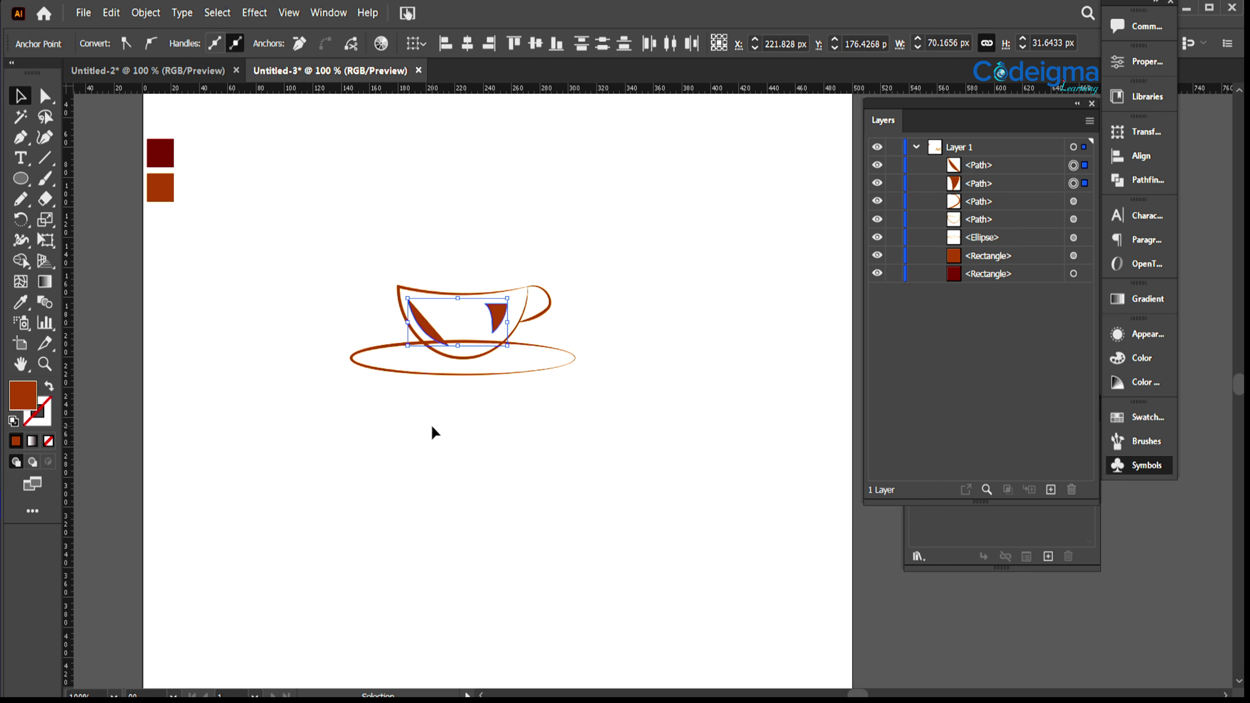
Give the inner path along the cup's left wall a 2 pt brown stroke without fill, using the symmetric tapered width profile.
left_click(536, 435)
left_click(425, 326)
left_click(48, 387)
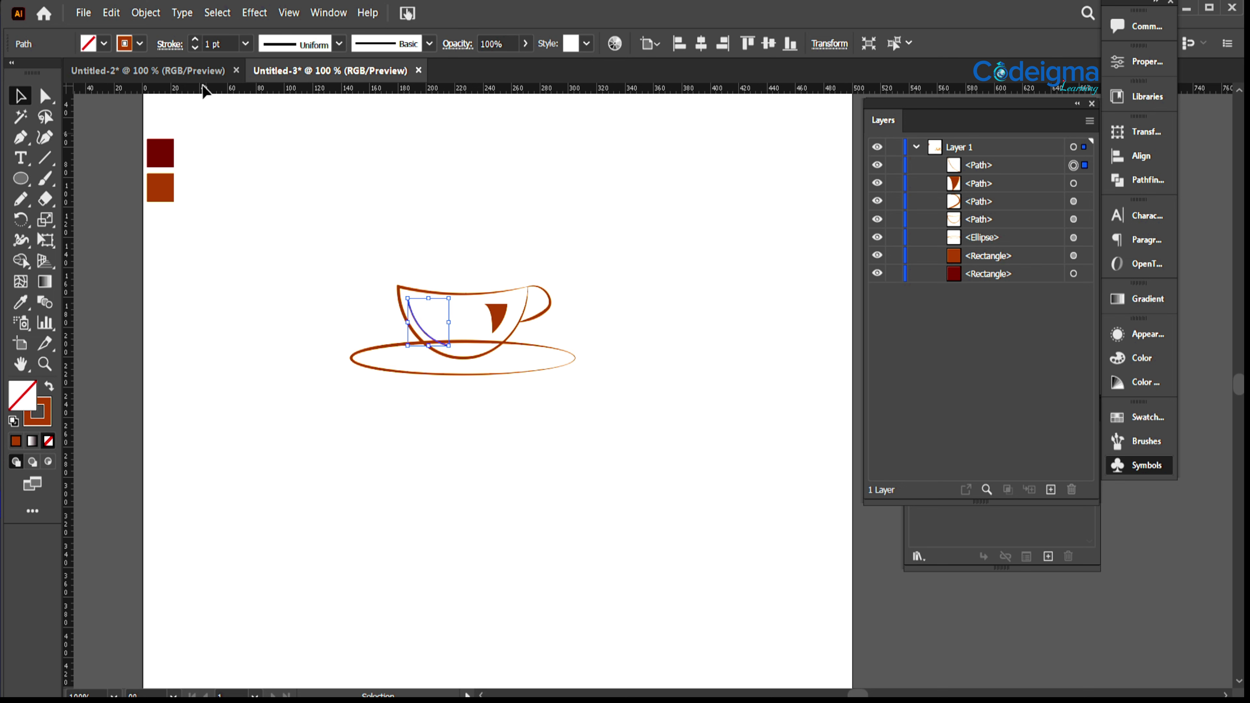
left_click(244, 45)
left_click(266, 152)
left_click(339, 44)
left_click(285, 105)
left_click(525, 523)
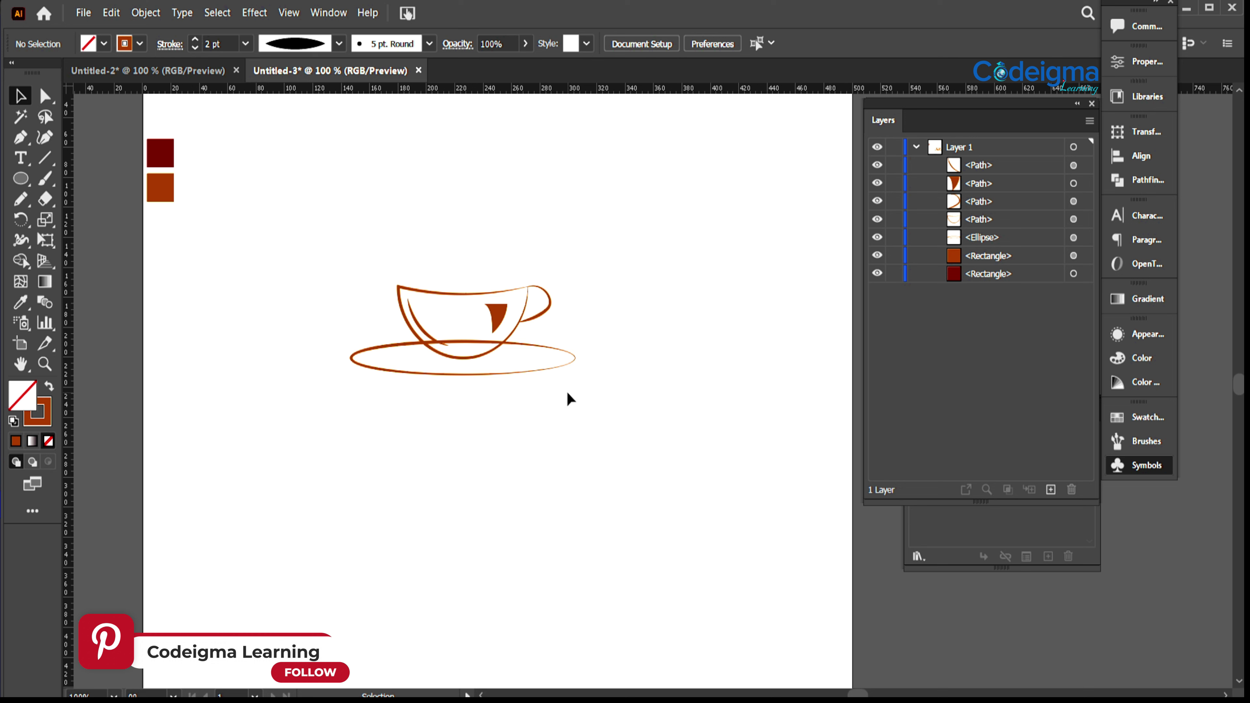
Draw a small upright ellipse about 12 by 22 px below the saucer, with a brown fill and no stroke.
left_click(21, 179)
left_click_drag(475, 406, 534, 426)
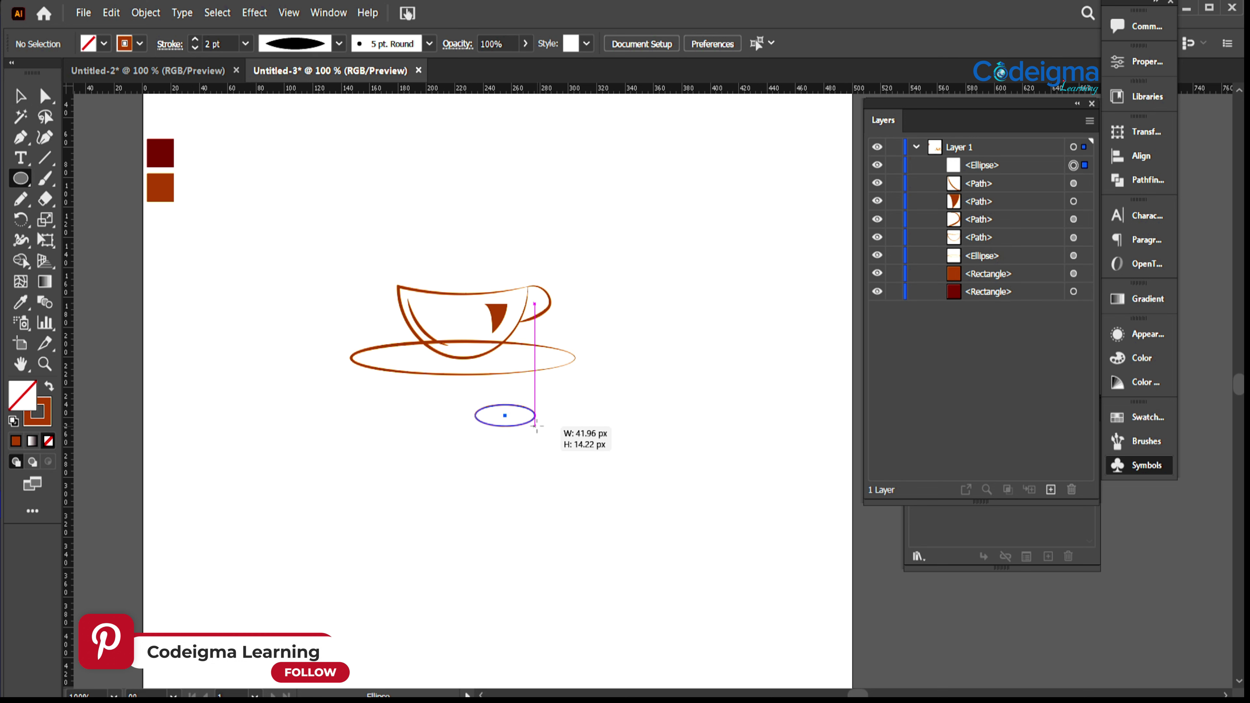
key("ctrl+z")
left_click_drag(447, 400, 468, 432)
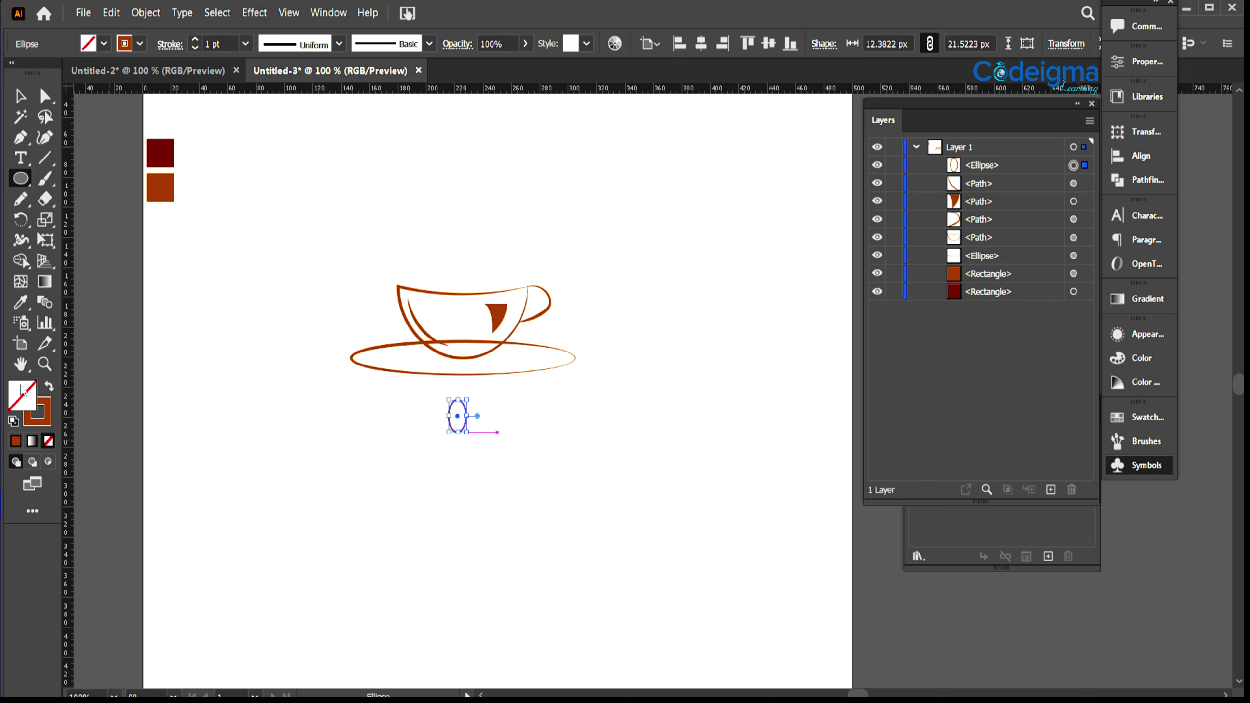
left_click(49, 387)
left_click(19, 96)
left_click(311, 446)
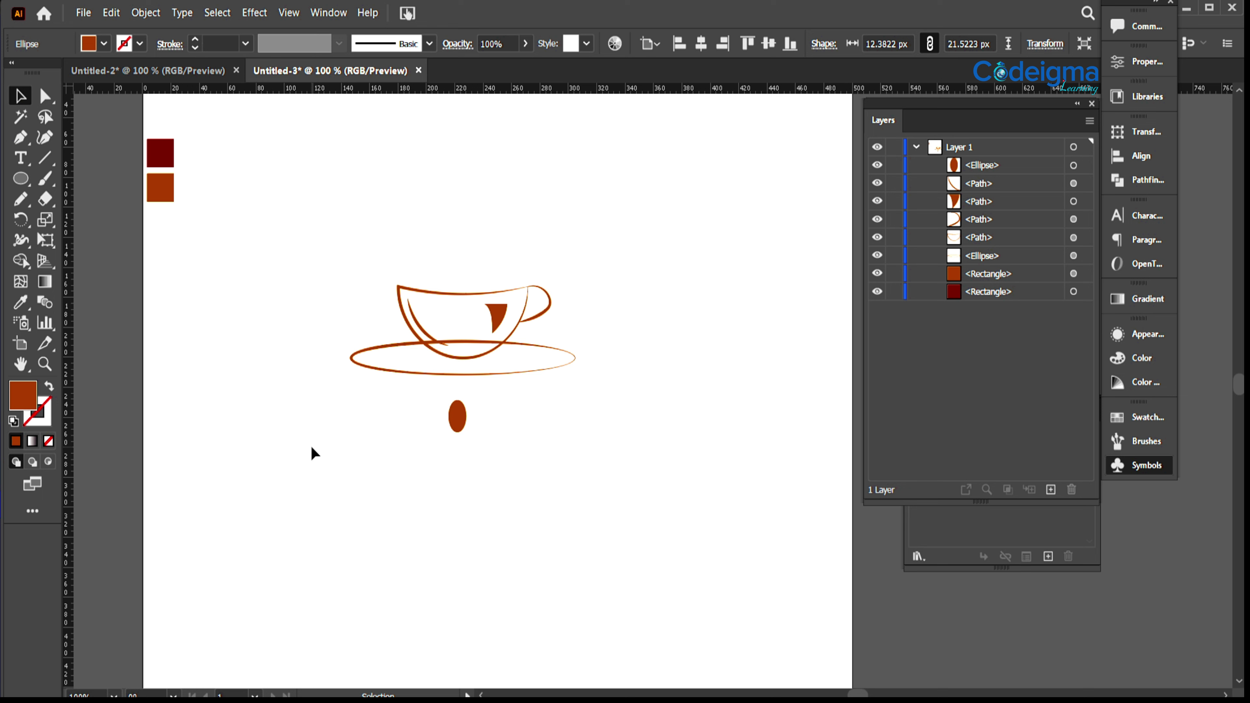
Draw a curved crease down the middle of the small ellipse with the Pen tool, filled with the dark red swatch colour.
left_click(170, 152)
left_click(22, 140)
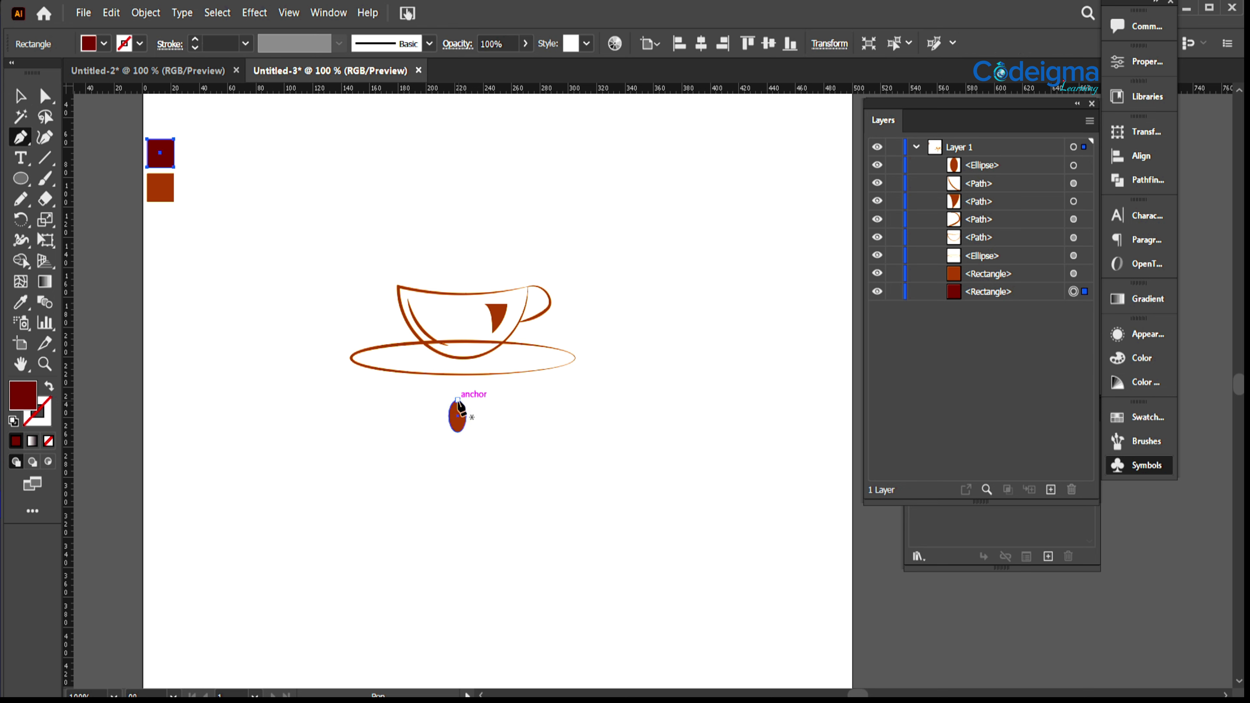
left_click(458, 400)
left_click_drag(463, 449, 463, 450)
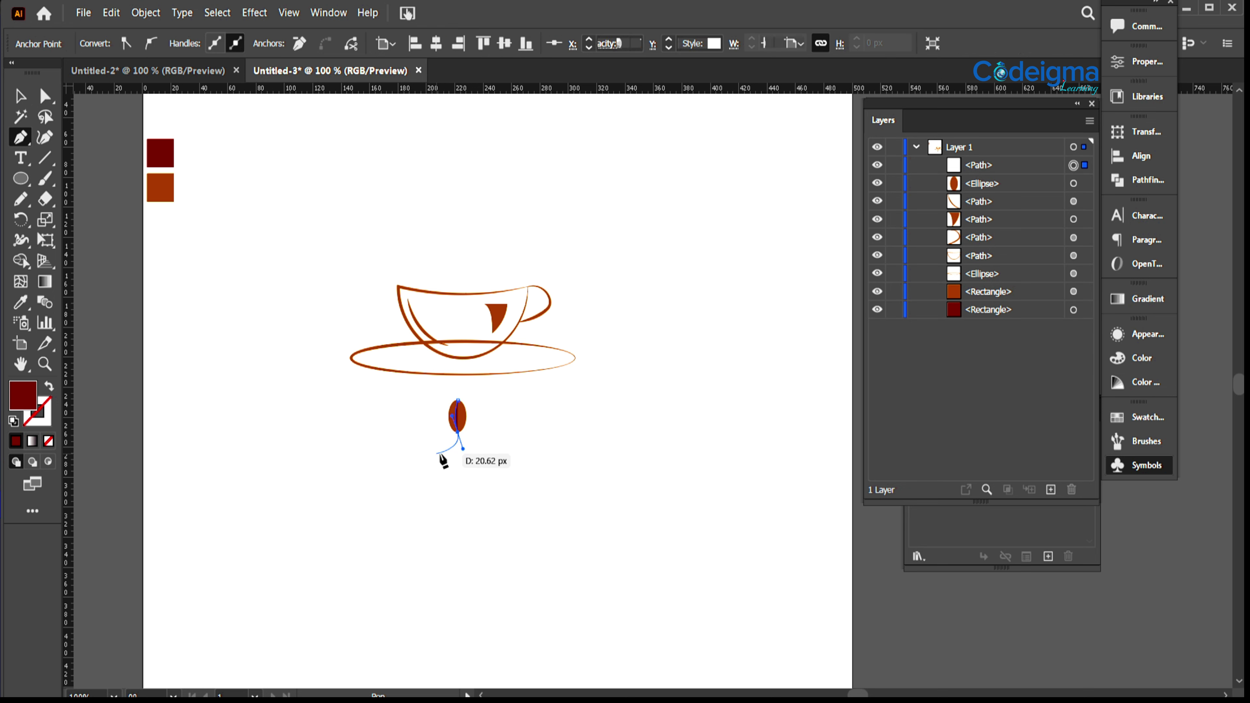
left_click(20, 95)
Group the ellipse and its crease as a coffee bean, and place it tilted on the saucer beneath the cup.
left_click(535, 510)
left_click_drag(535, 510, 490, 368)
key("ctrl+g")
key("ctrl+plus")
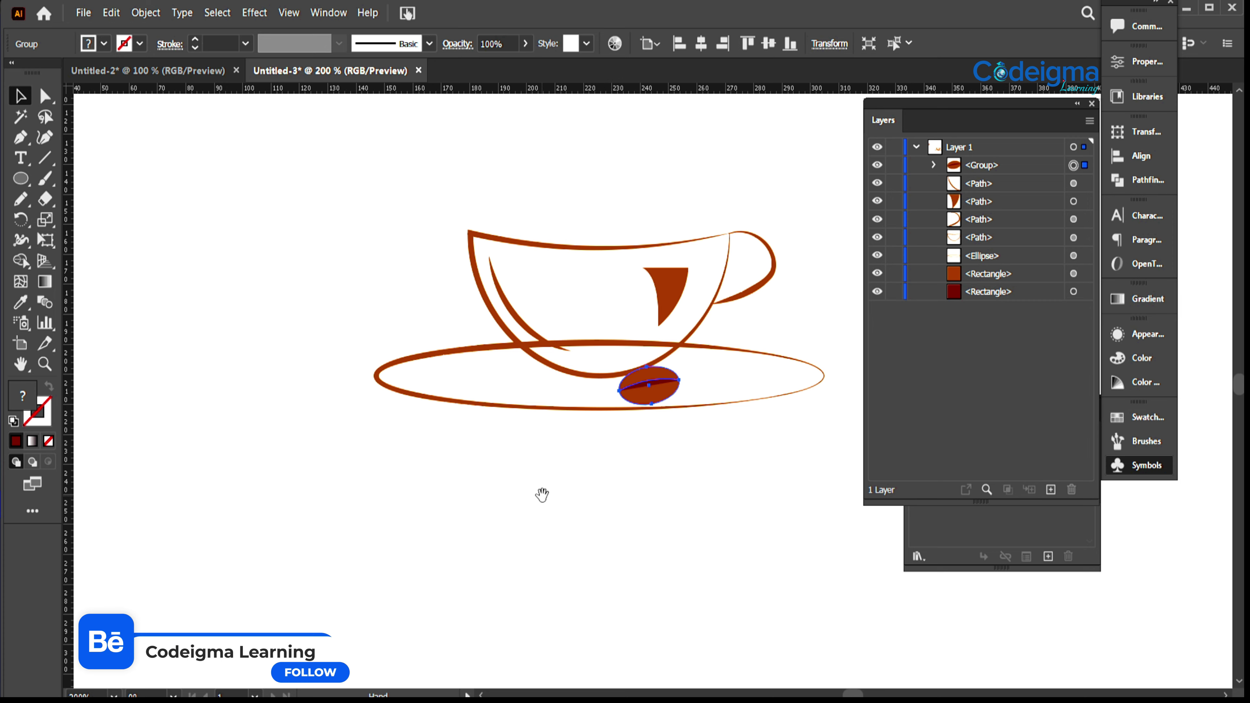
Duplicate the coffee bean twice, scale the copies down, and stack them beside the large bean on the saucer.
left_click_drag(543, 495, 380, 478)
key("ctrl+c")
key("ctrl+f")
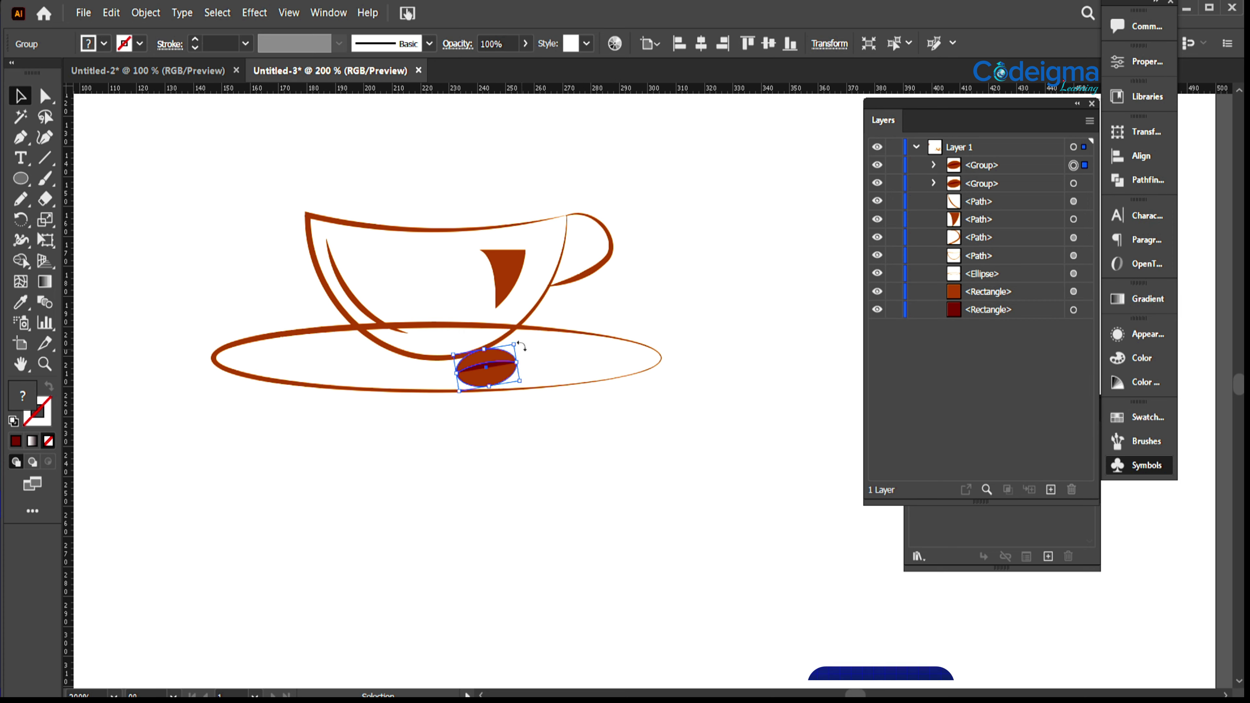
left_click_drag(512, 364, 539, 377)
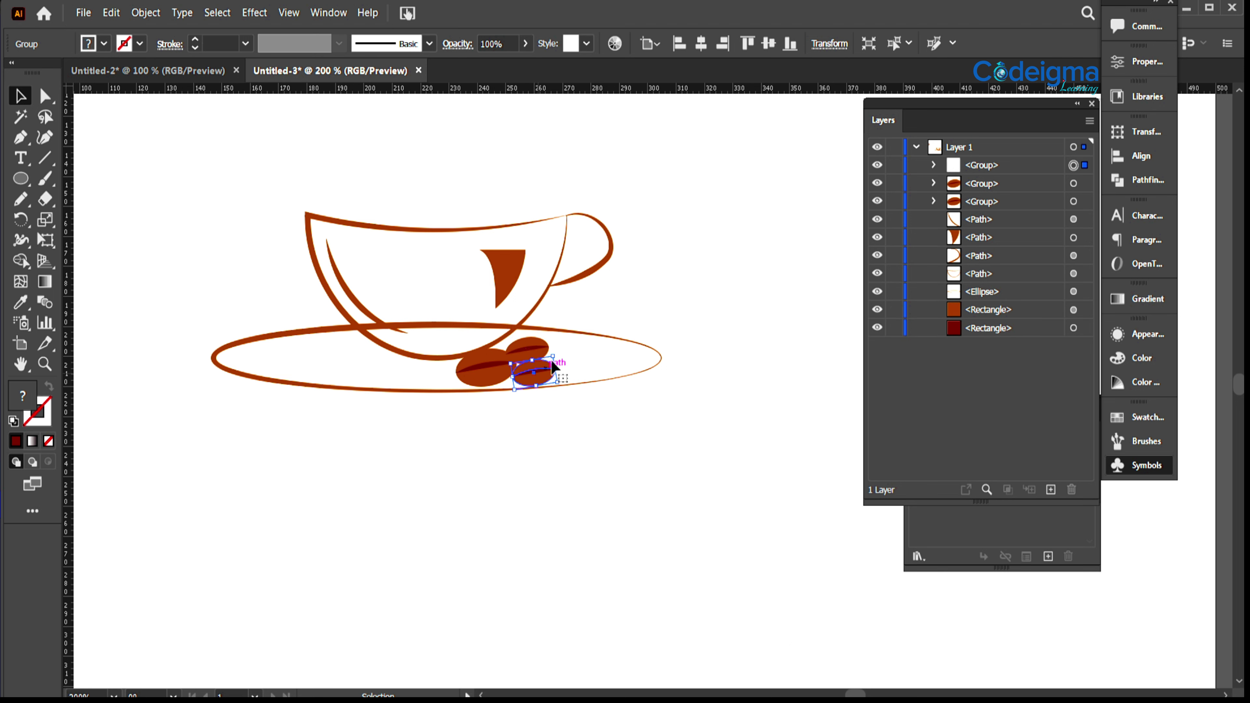
left_click(549, 452)
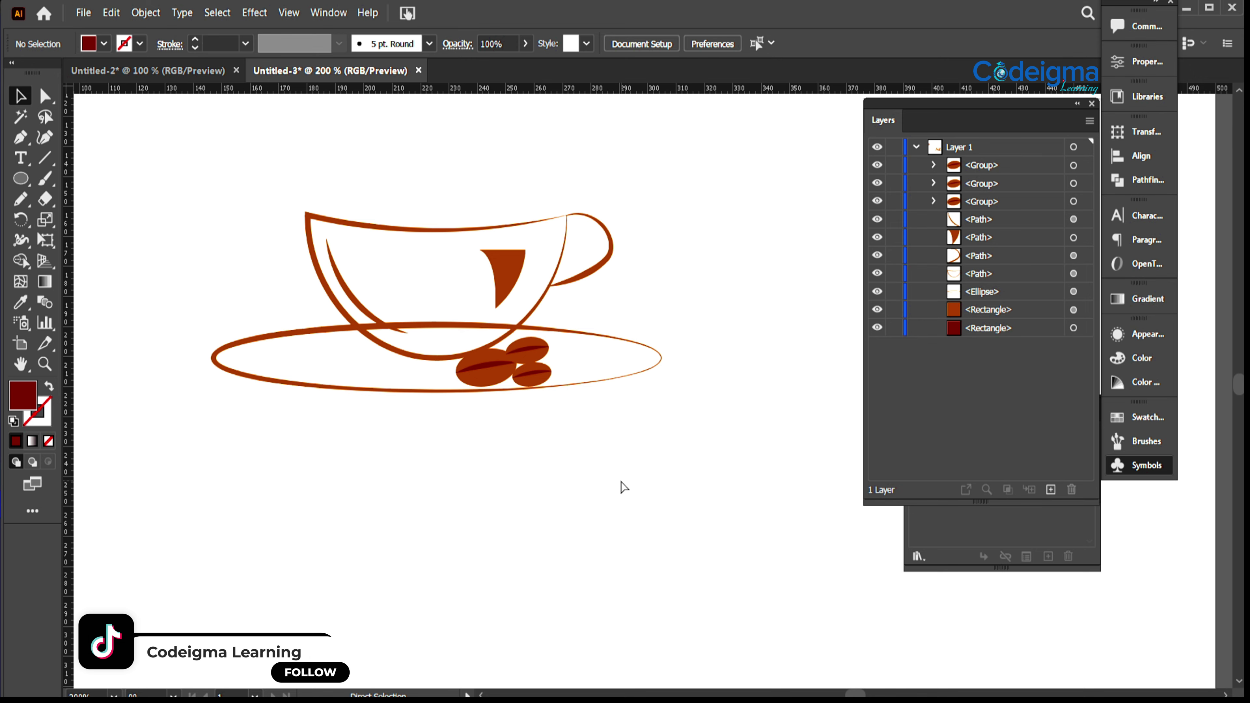
Rotate the upper small coffee bean so that it slopes down towards the saucer's right end.
key("ctrl+minus")
left_click_drag(611, 376, 559, 458)
left_click(544, 467)
left_click(632, 604)
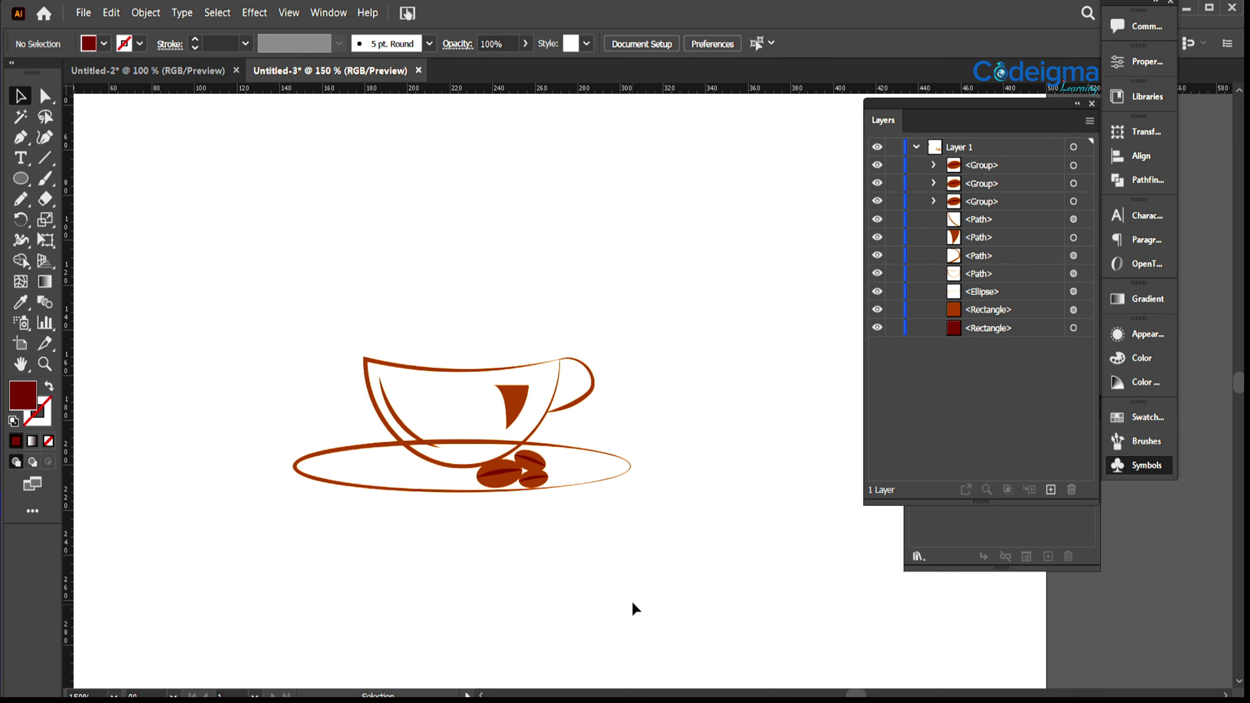
Draw a vertical line segment rising from the middle of the cup's rim.
left_click(44, 157)
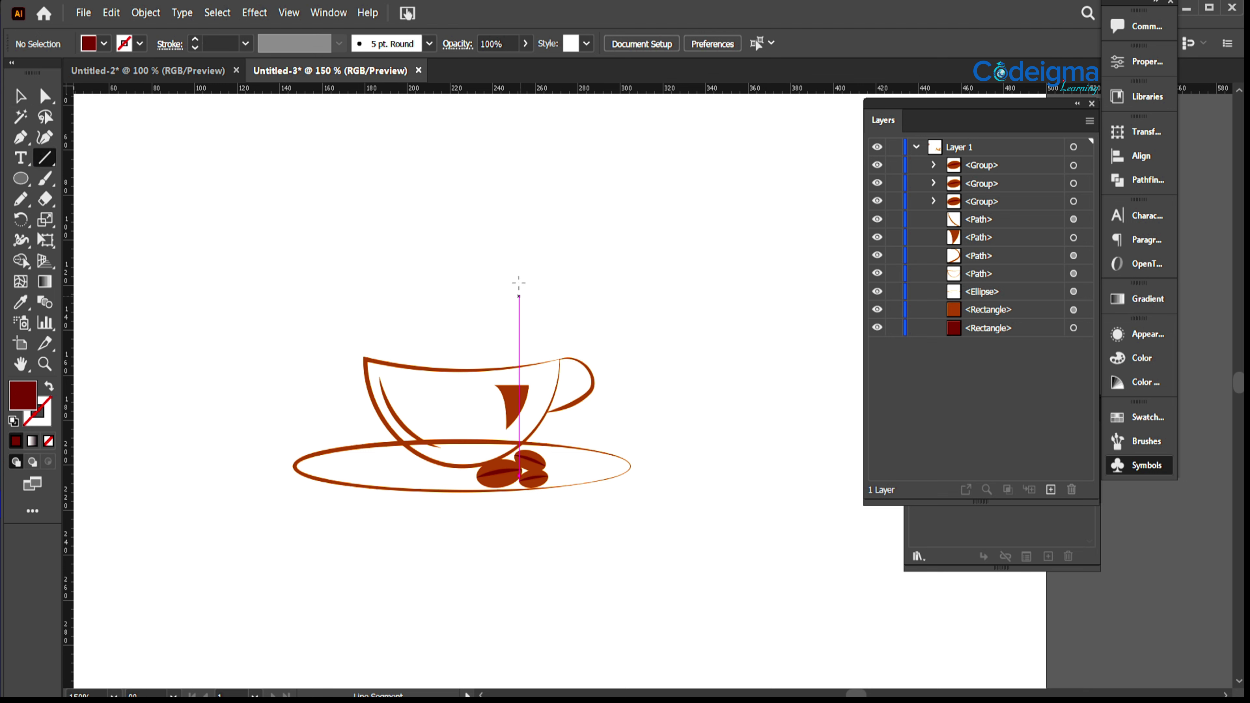
left_click_drag(466, 258, 467, 359)
left_click(21, 97)
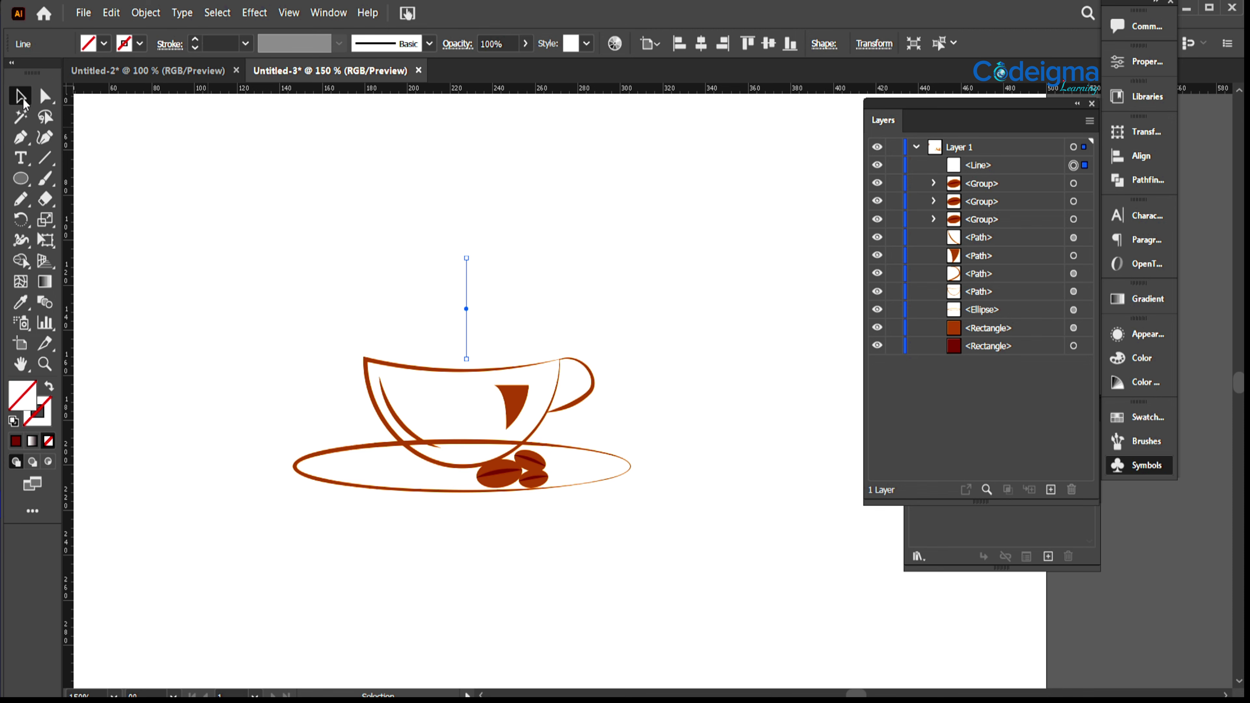
Sample the dark red swatch for the vertical line and apply it as the stroke colour with no fill.
key("ctrl+1")
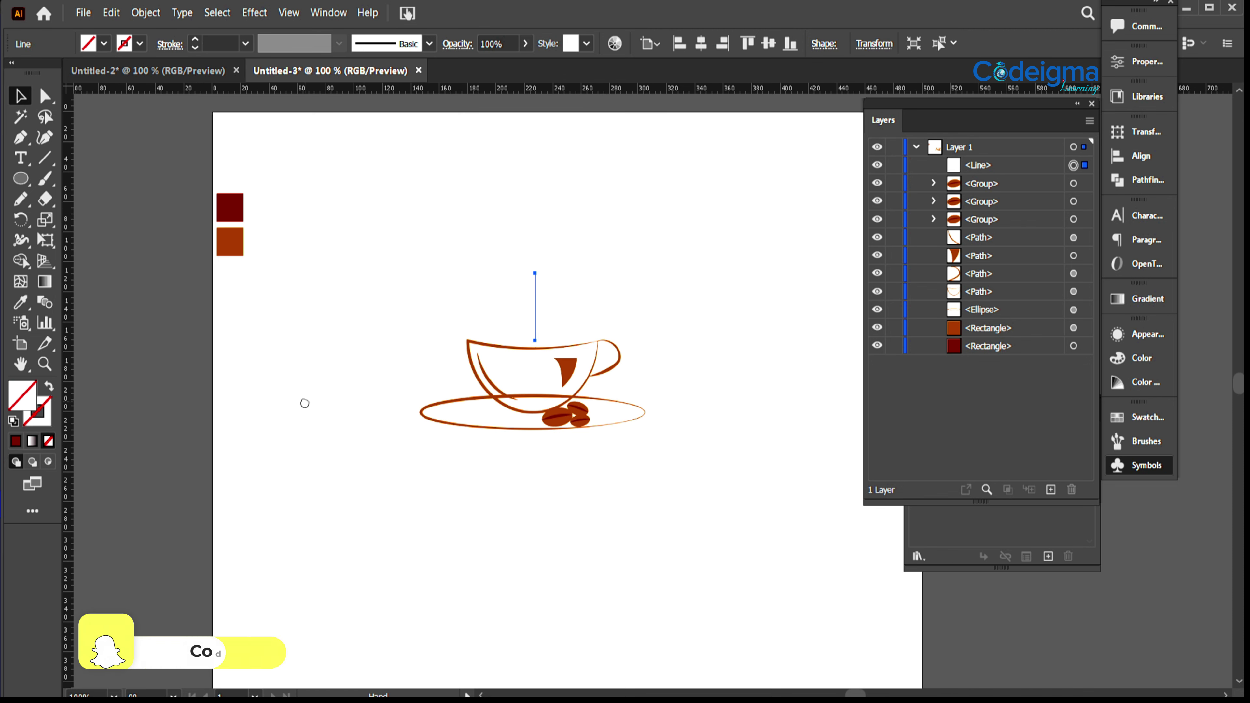
key("i")
left_click(230, 208)
left_click(20, 97)
left_click(538, 363)
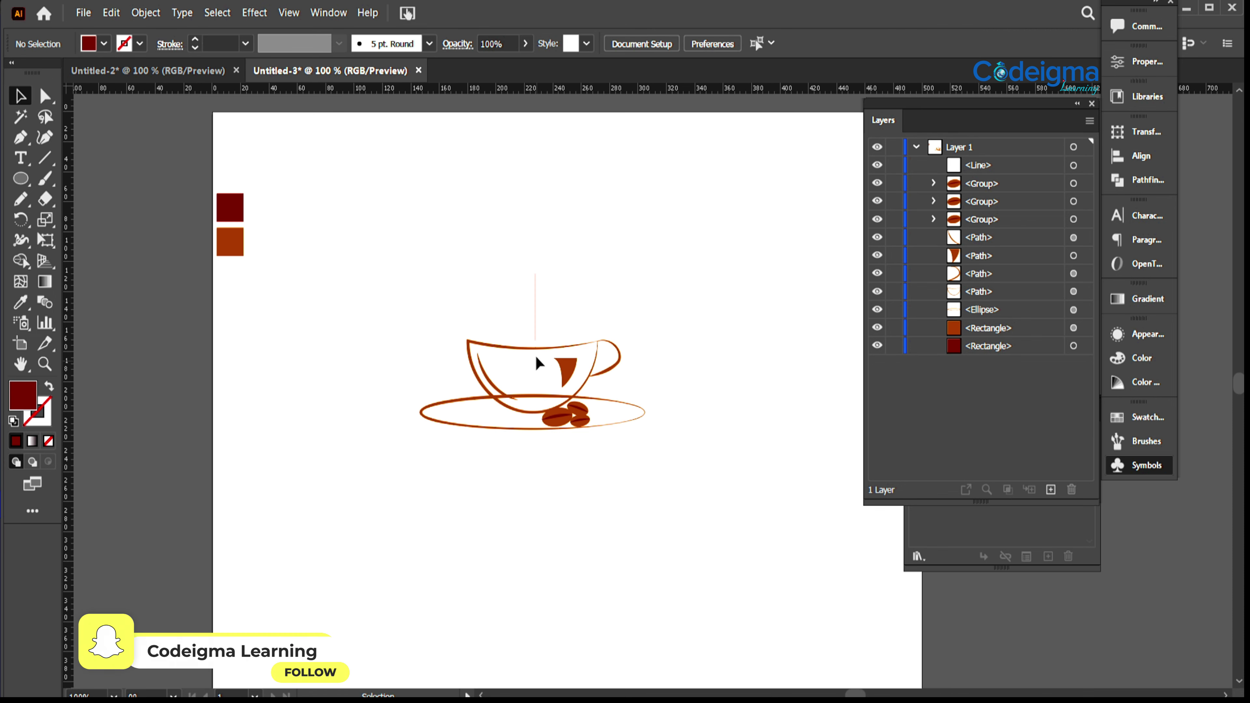
left_click(535, 326)
left_click(20, 303)
left_click(228, 210)
left_click(49, 387)
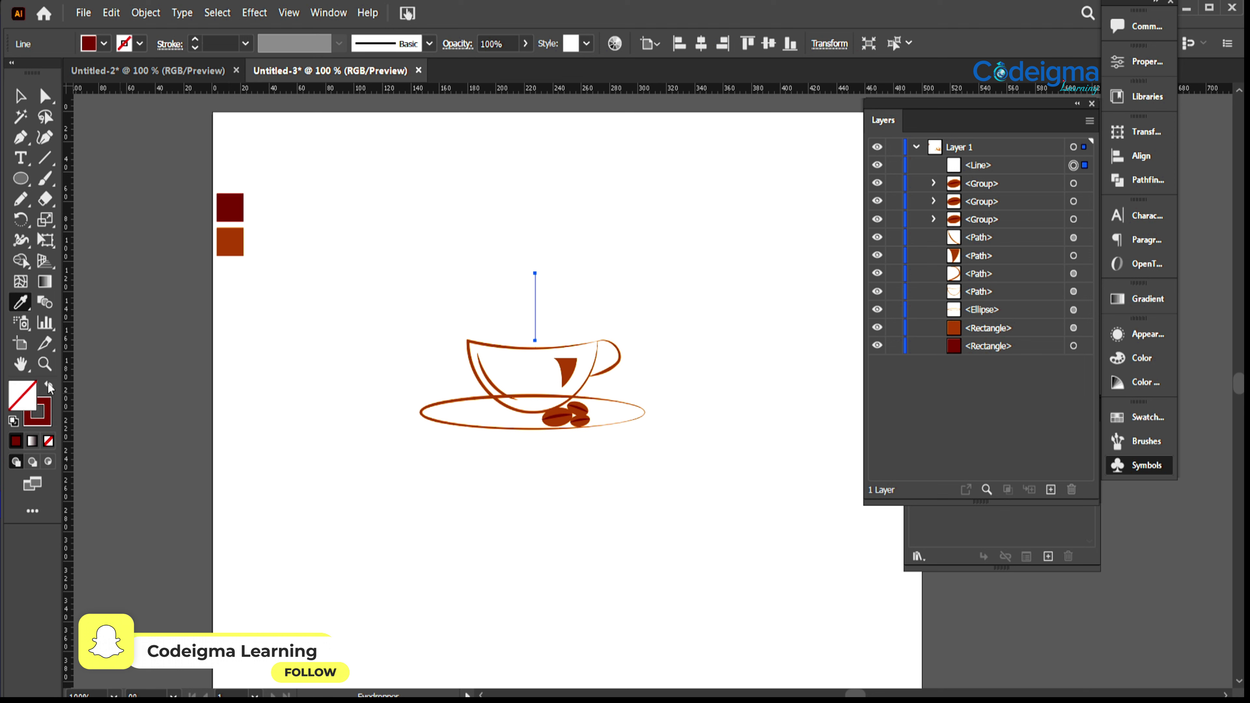
Add two shorter copies of the vertical line on its left side and give them a brown stroke.
left_click(24, 101)
left_click_drag(534, 334, 528, 323)
left_click_drag(527, 274, 529, 298)
left_click(21, 303)
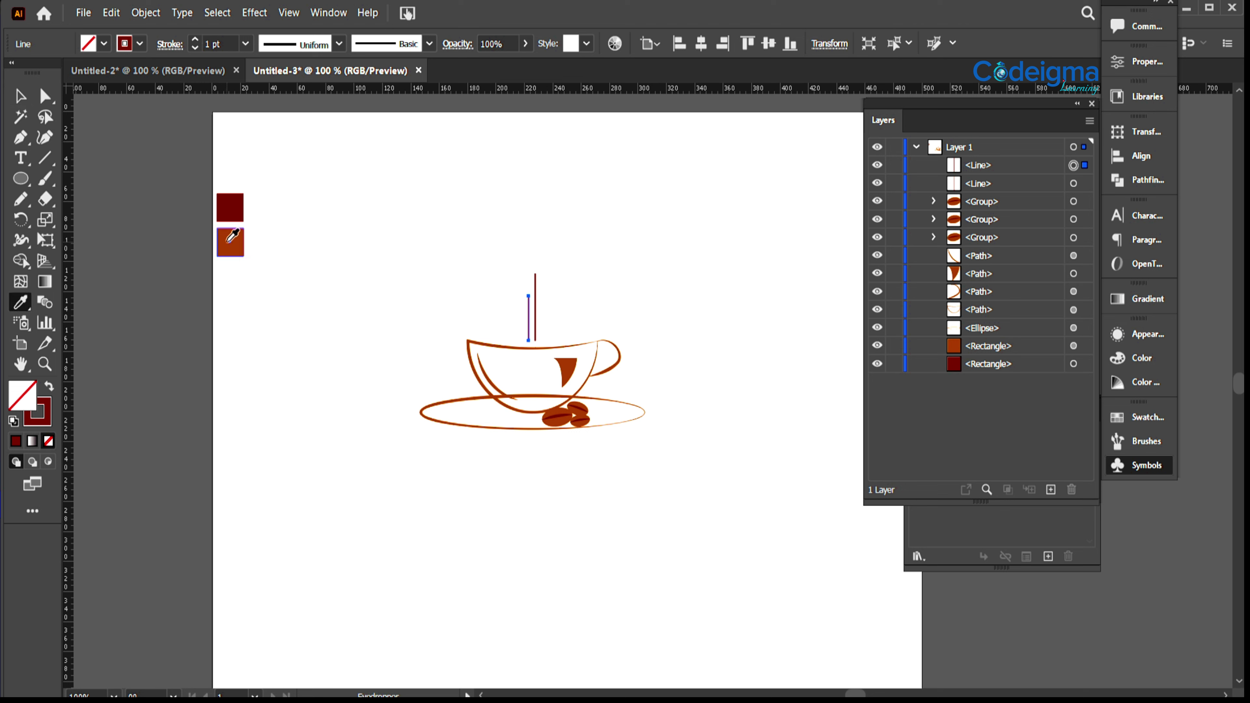
left_click(230, 241)
left_click(48, 386)
left_click(20, 96)
left_click(473, 582)
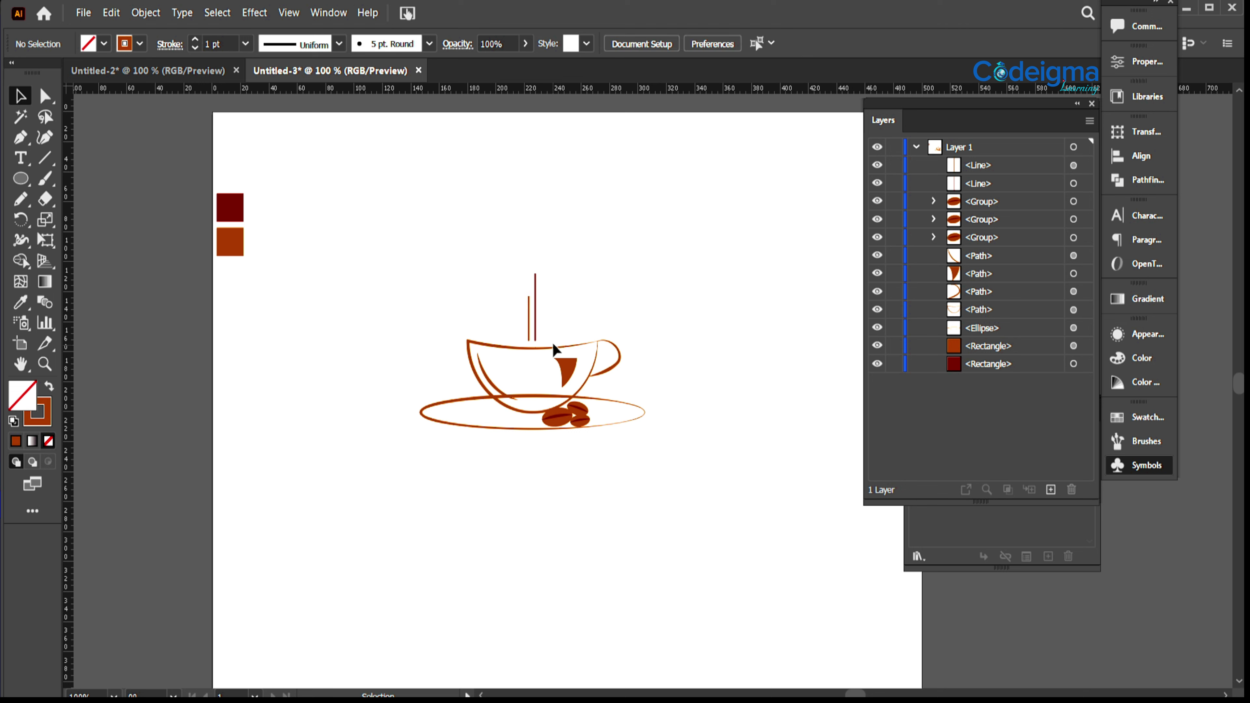
mouse_move(529, 324)
left_mouse_down()
mouse_move(523, 314)
mouse_move(547, 326)
left_mouse_up()
Start a Zig Zag effect on the three vertical lines with smooth points and 2 ridges per segment.
left_click(254, 13)
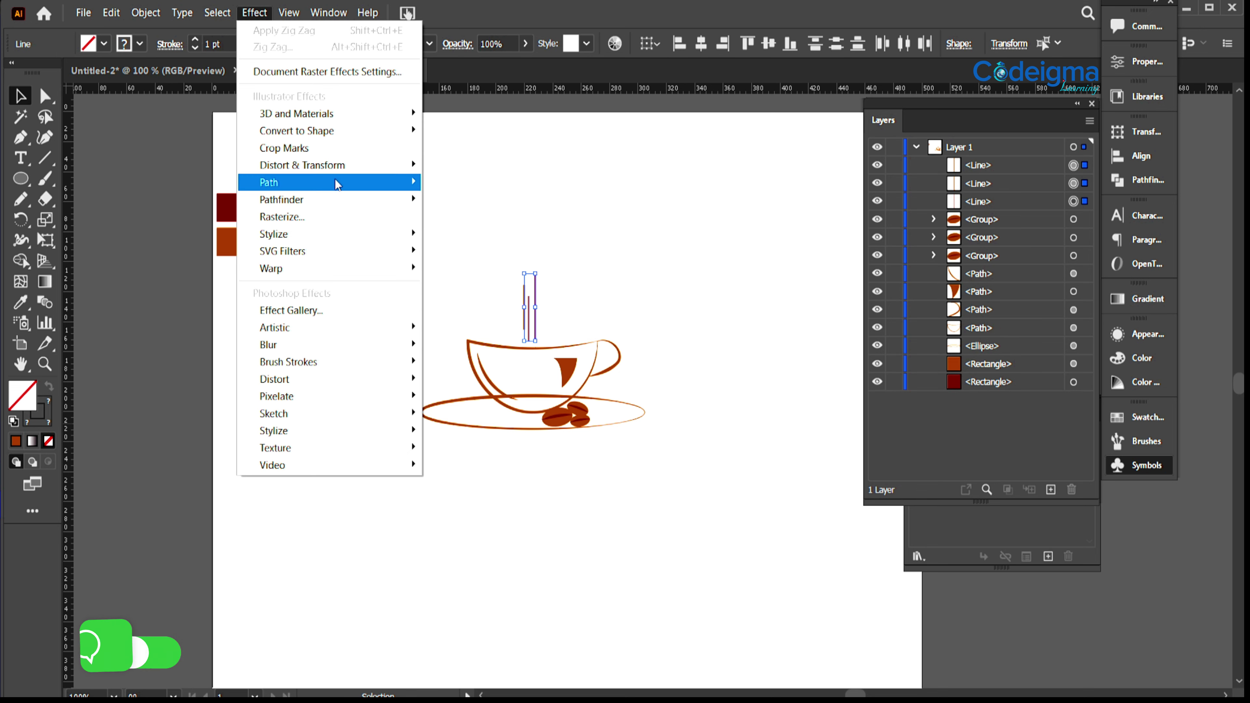
left_click(468, 264)
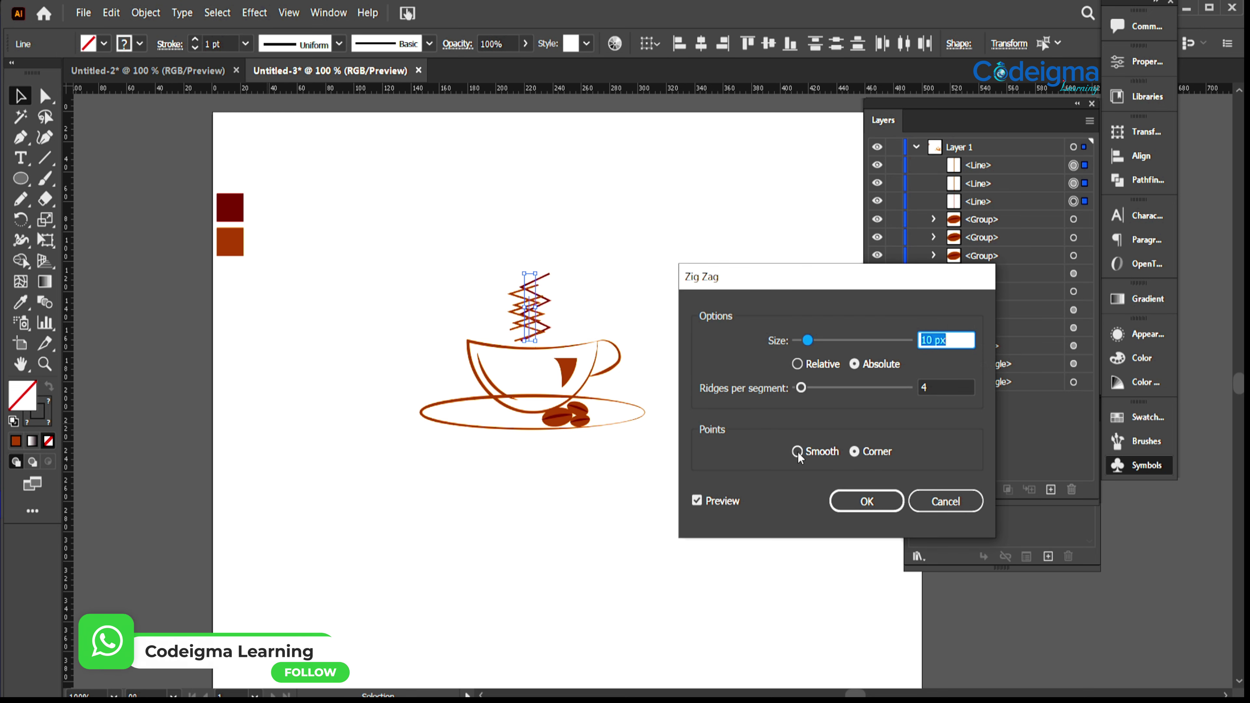
left_click(798, 451)
left_click_drag(932, 387, 910, 388)
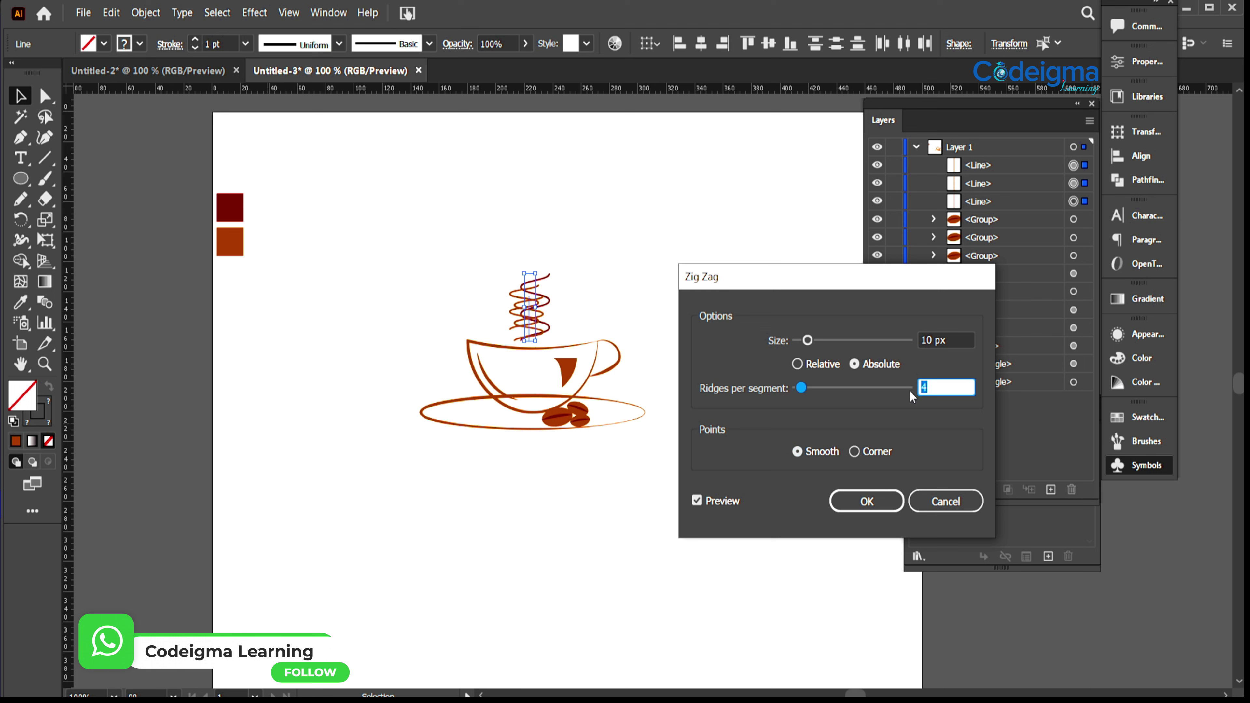
left_click(855, 451)
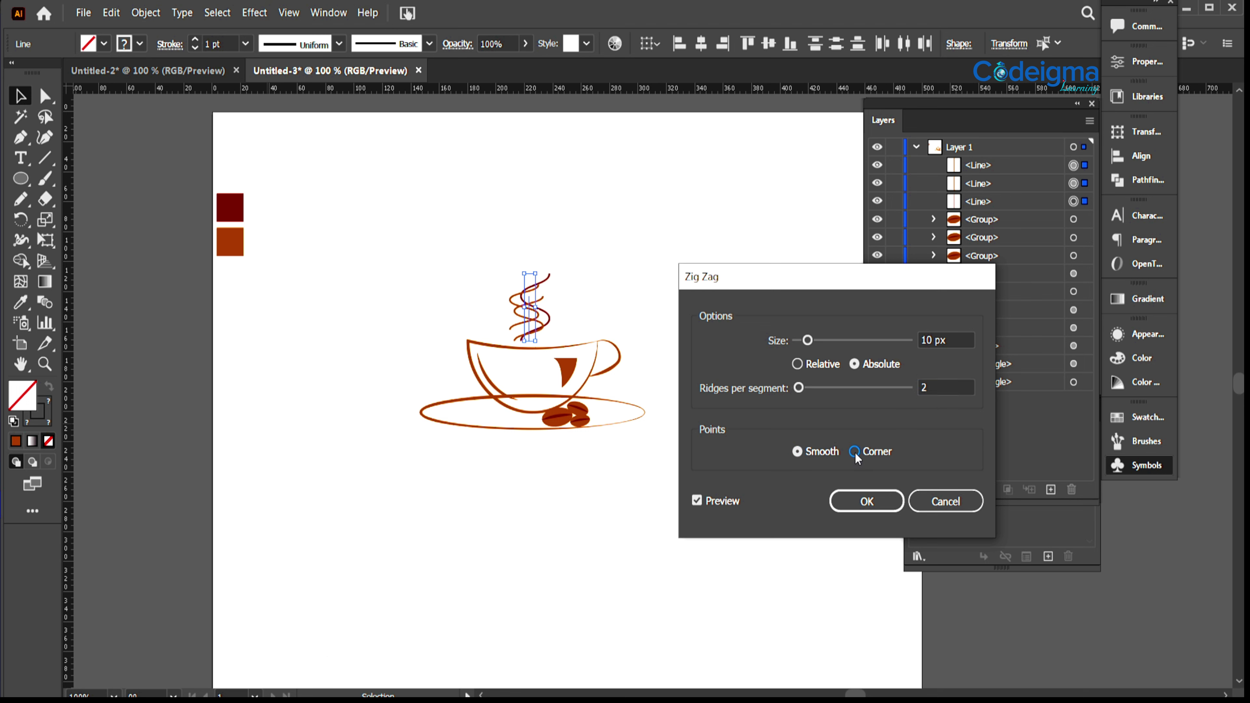
left_click(798, 452)
Set the Zig Zag size to 8 px absolute and apply the effect to the lines.
left_click_drag(944, 343, 911, 343)
type("6")
left_click(937, 388)
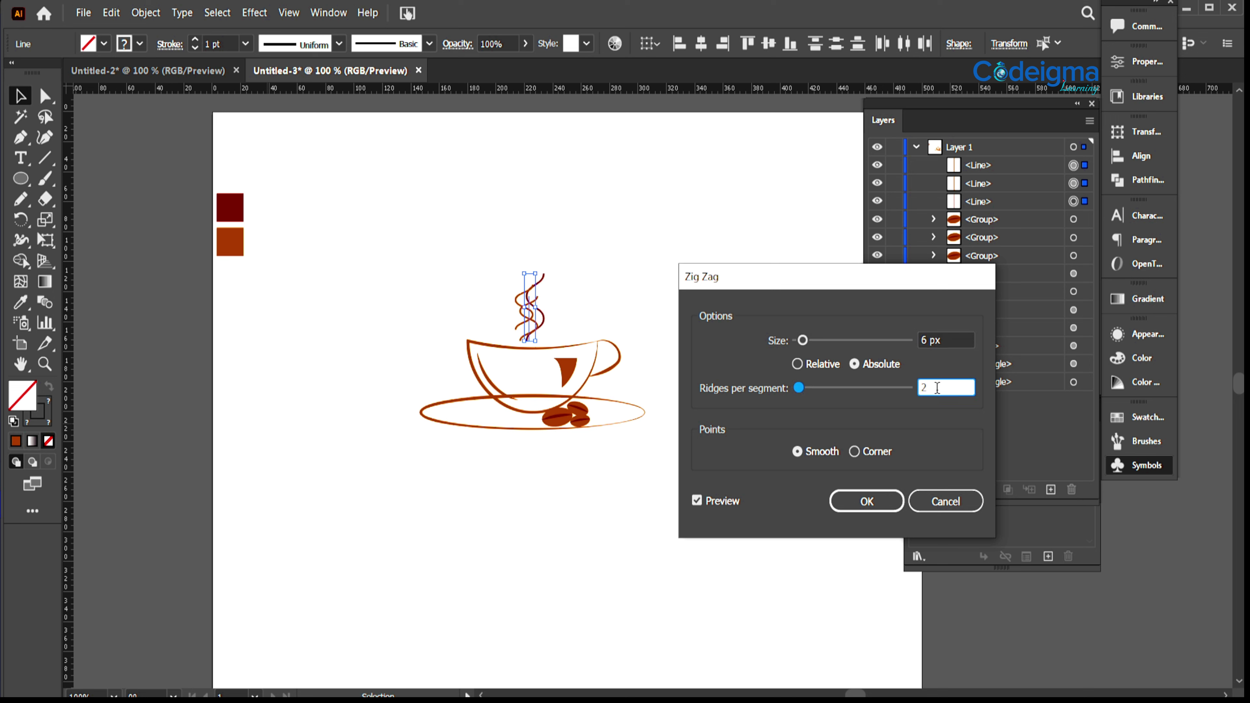
left_click_drag(948, 340, 906, 339)
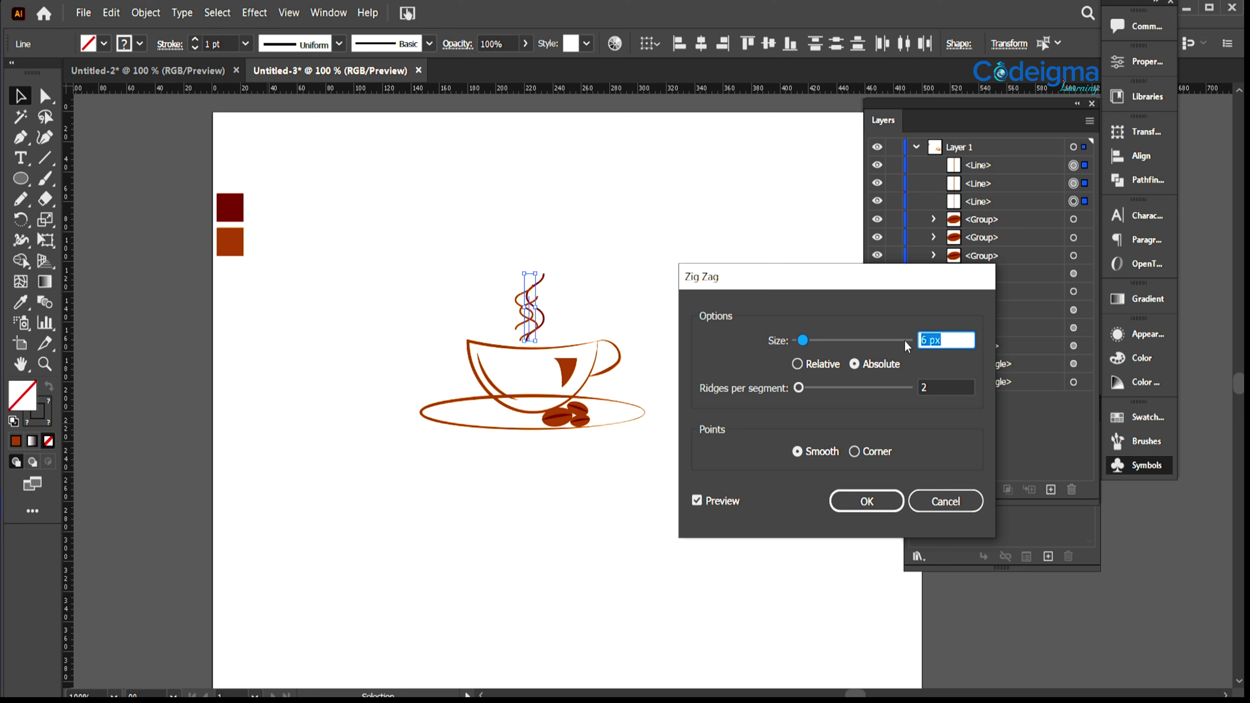
type("8")
key("Tab")
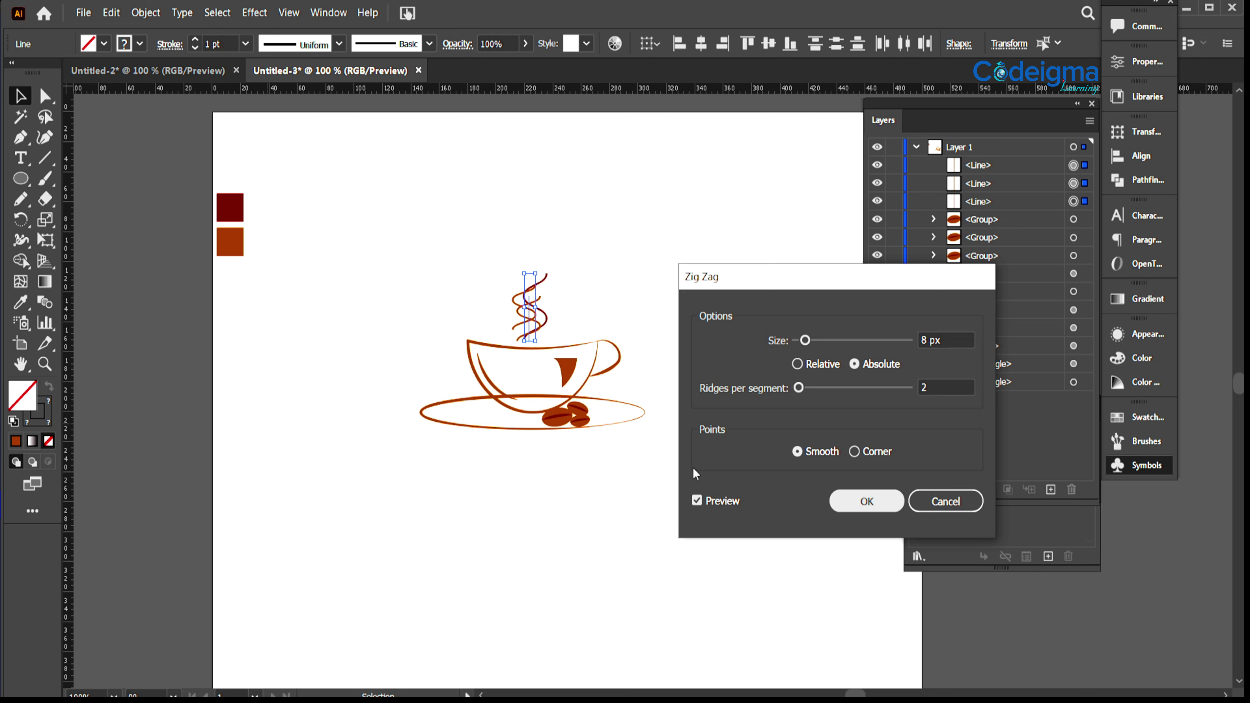
key("Return")
Move the three wavy steam lines slightly down towards the rim and give them the symmetric tapered width profile.
left_click(549, 507)
left_click_drag(481, 280, 535, 325)
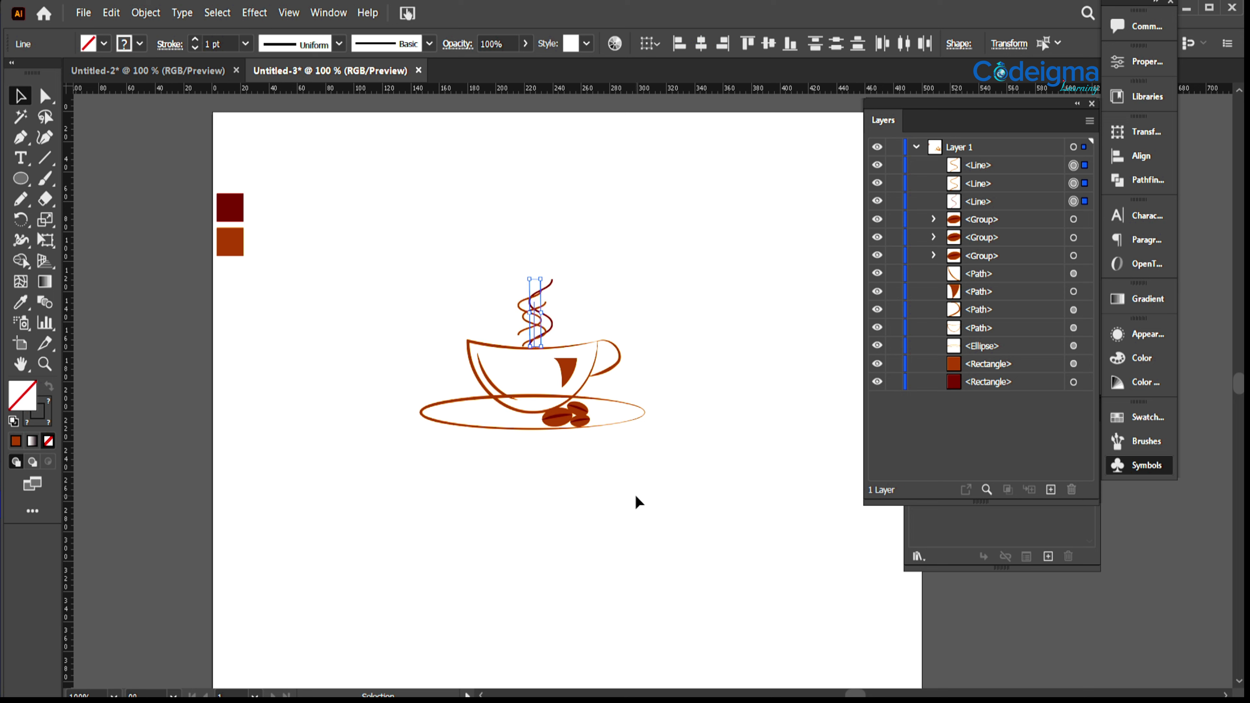
left_click(311, 49)
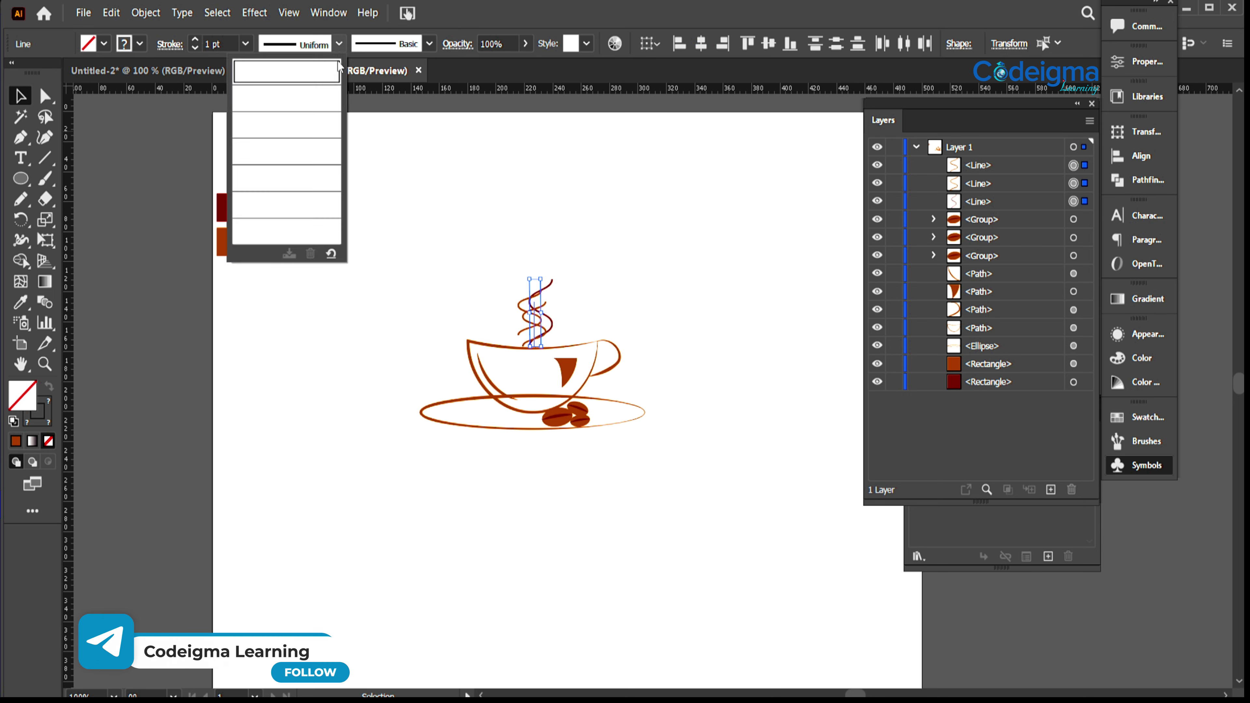
left_click(286, 84)
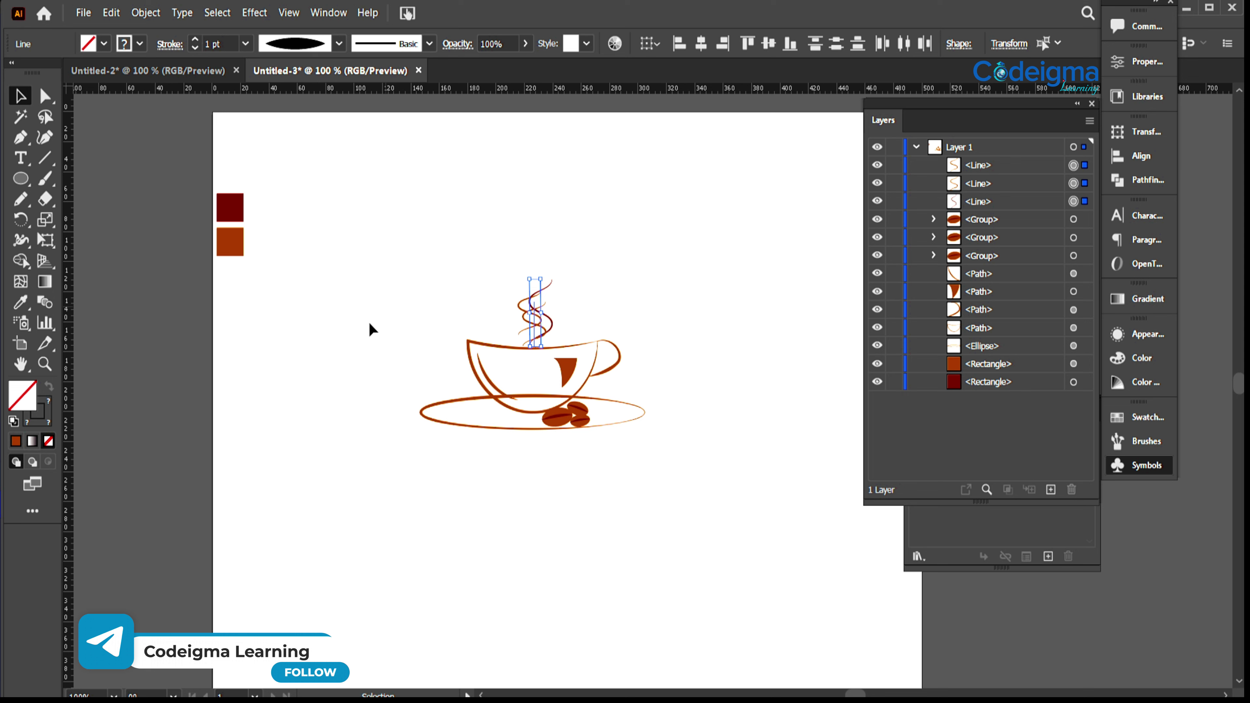
left_click(549, 555)
Shrink the saucer ellipse to about 138 by 19 px and centre it under the cup.
left_click(639, 418)
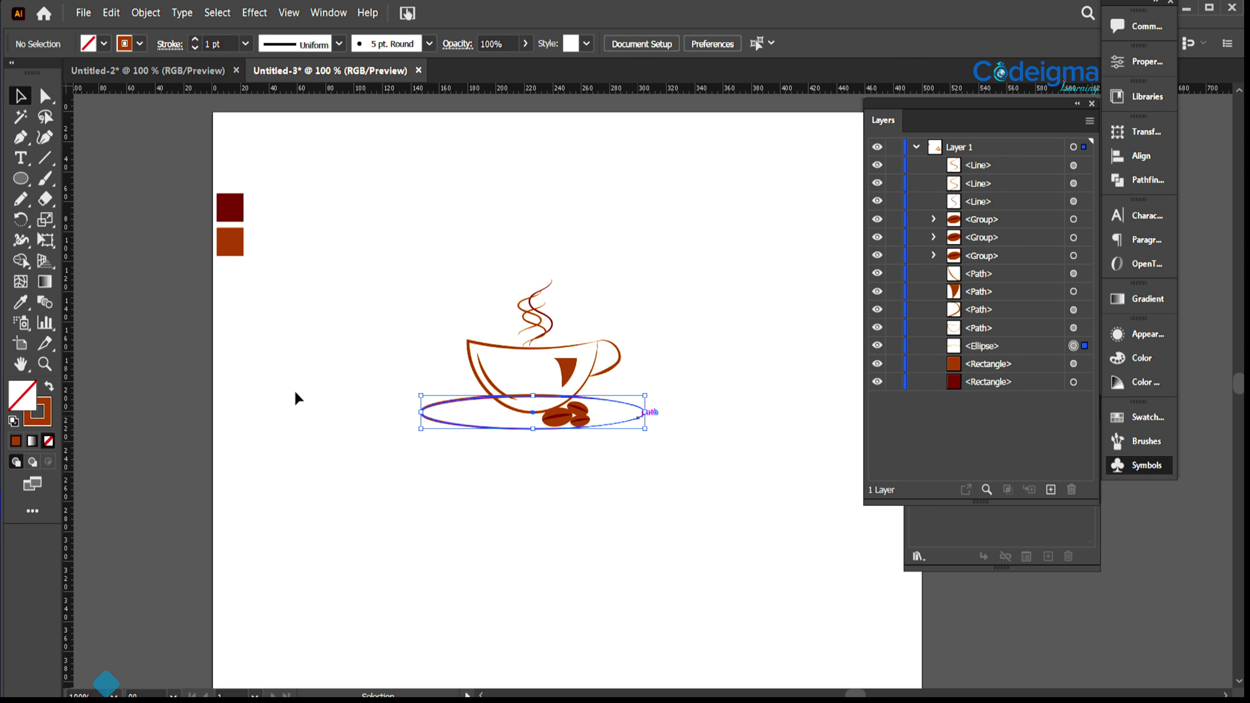
left_click_drag(419, 395, 449, 395)
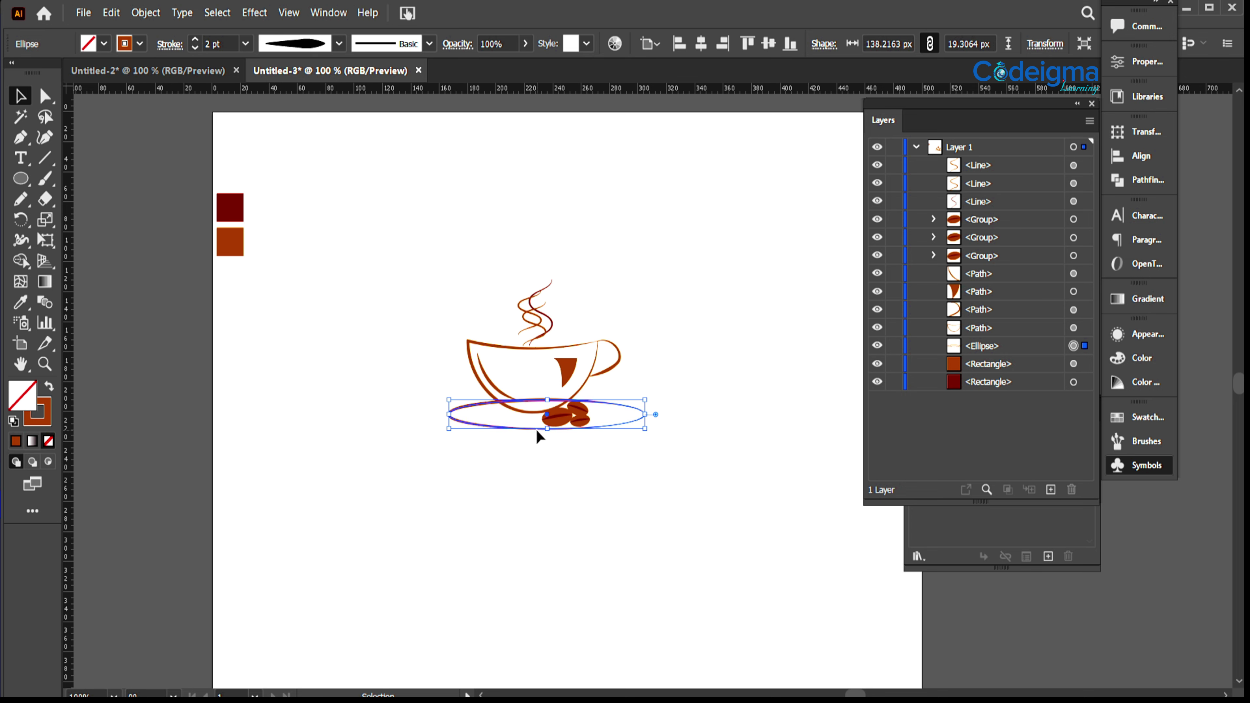
left_click_drag(536, 429, 528, 433)
left_click(596, 499)
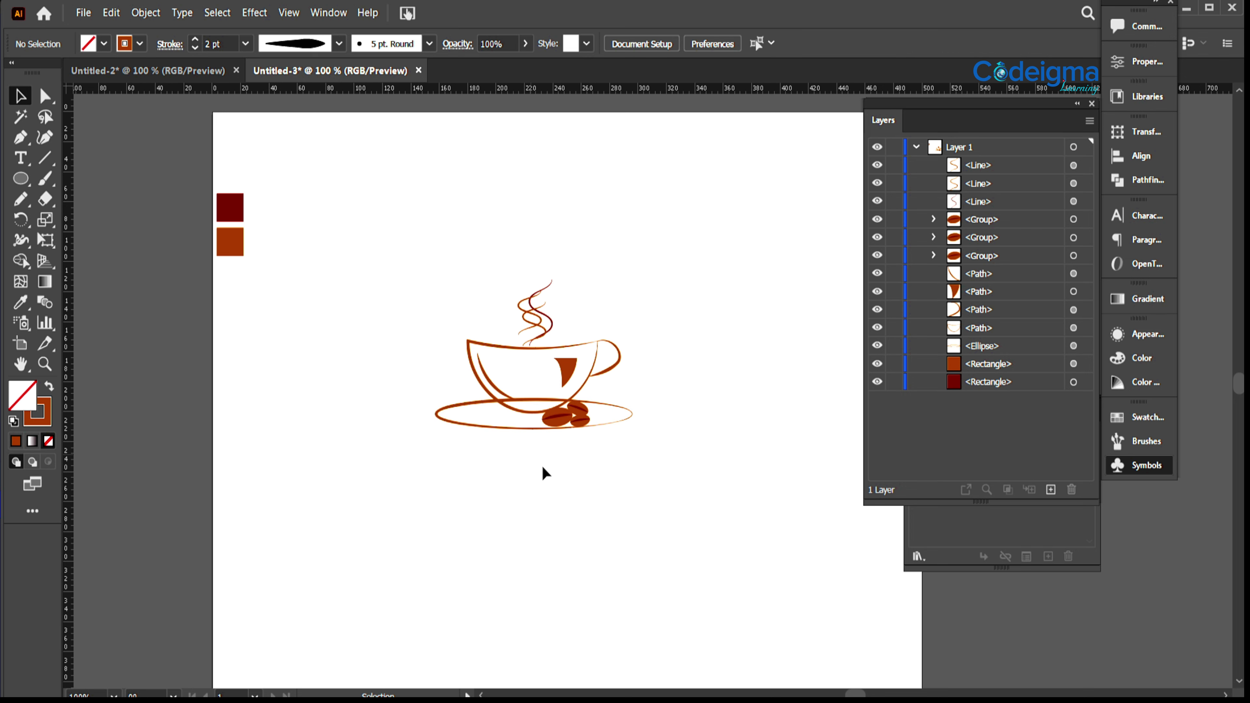
left_click_drag(507, 436, 510, 434)
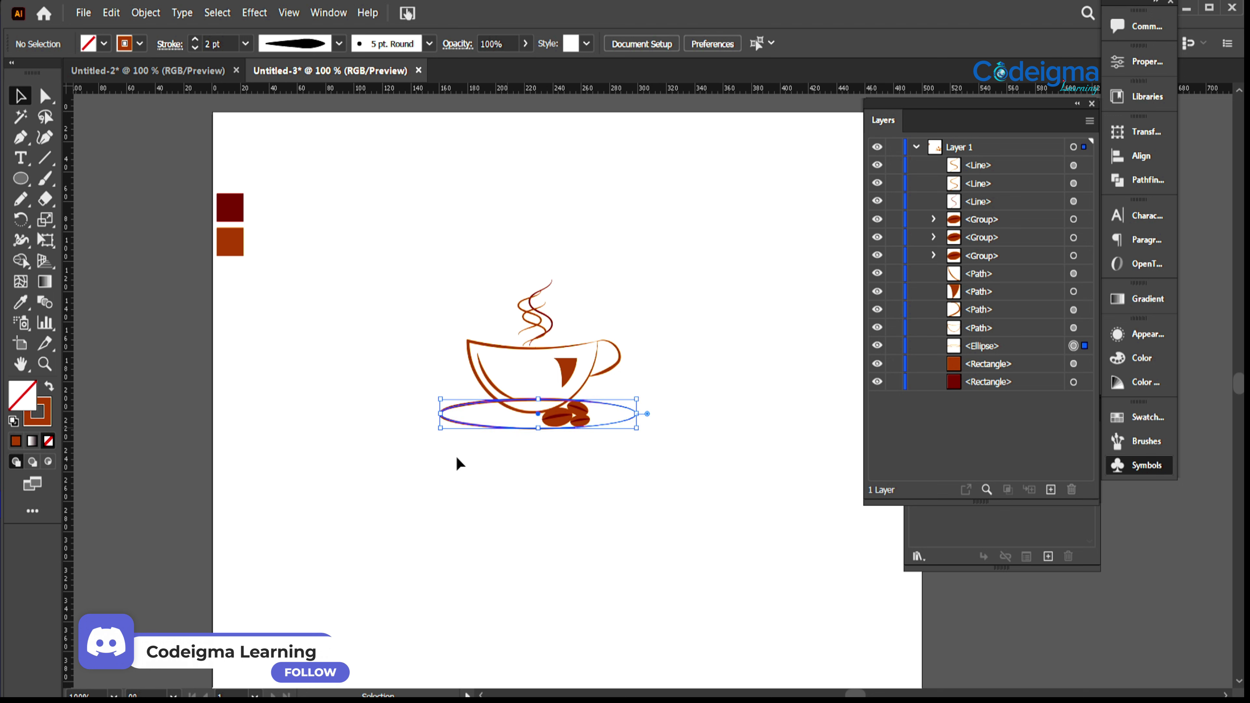
left_click(456, 457)
Draw a shallow curved line on the saucer just below the cup's base, running towards the coffee beans, with the Pen tool.
left_click(20, 142)
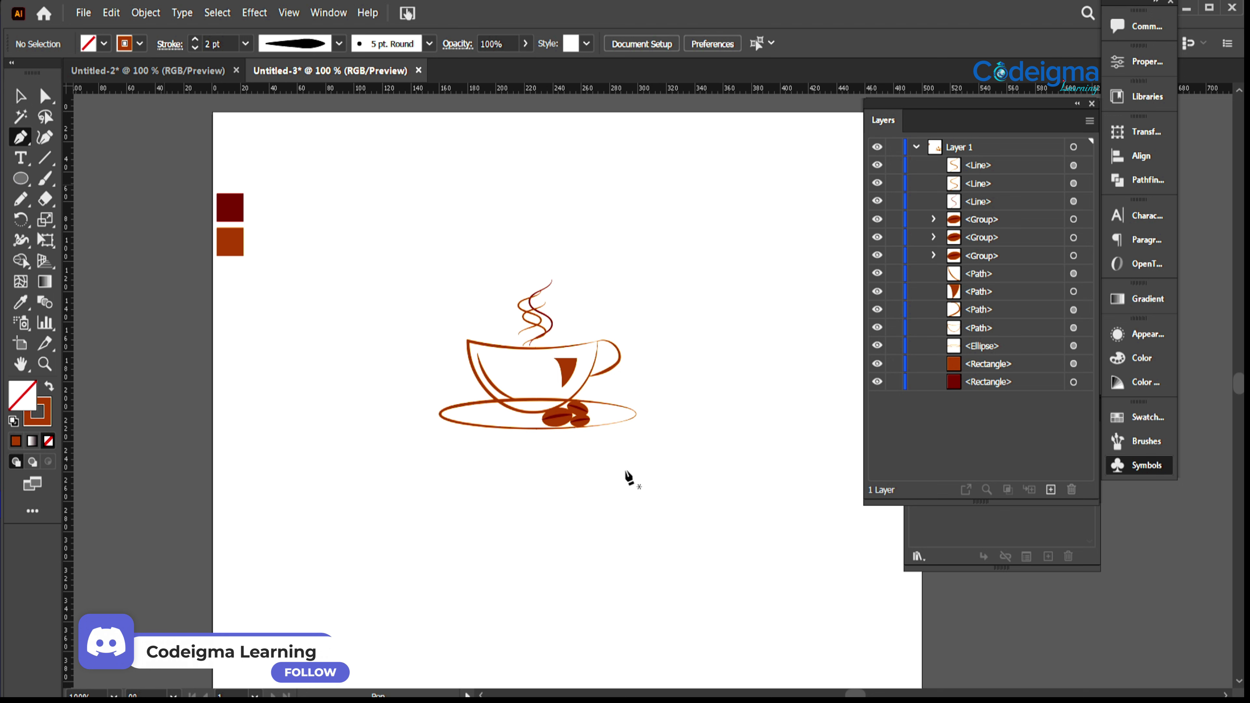
left_click(498, 413)
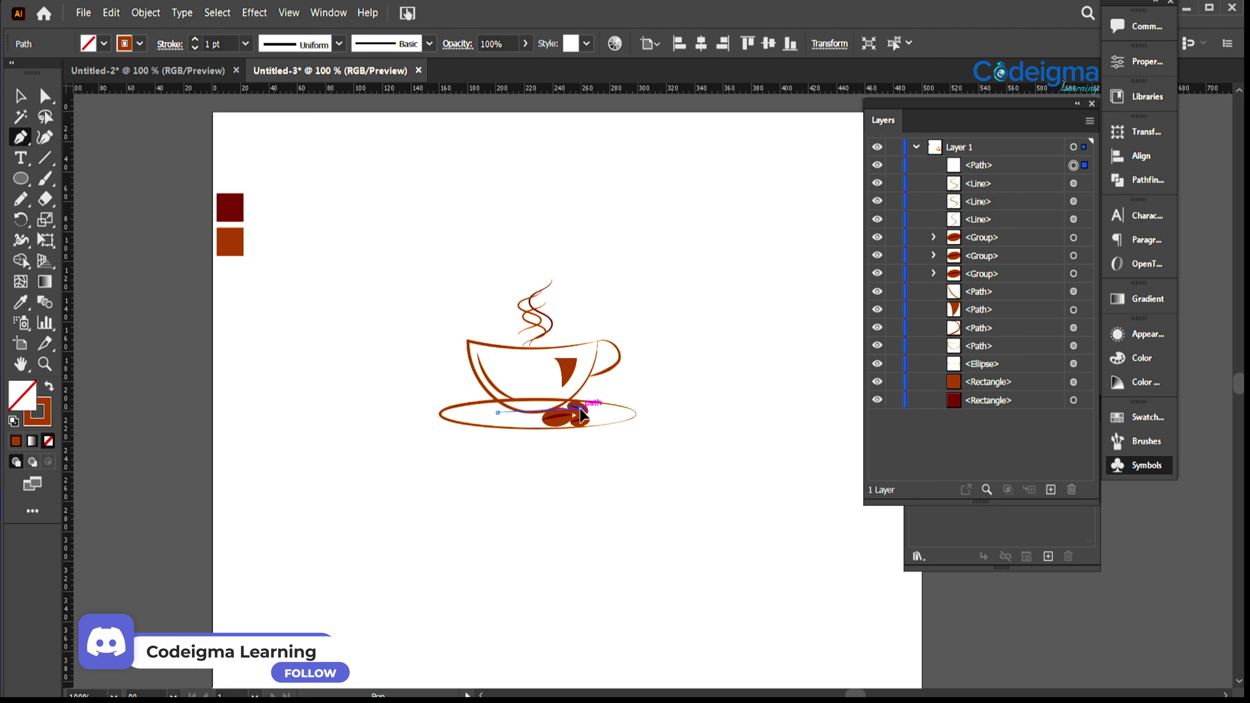
left_click_drag(581, 408, 599, 456)
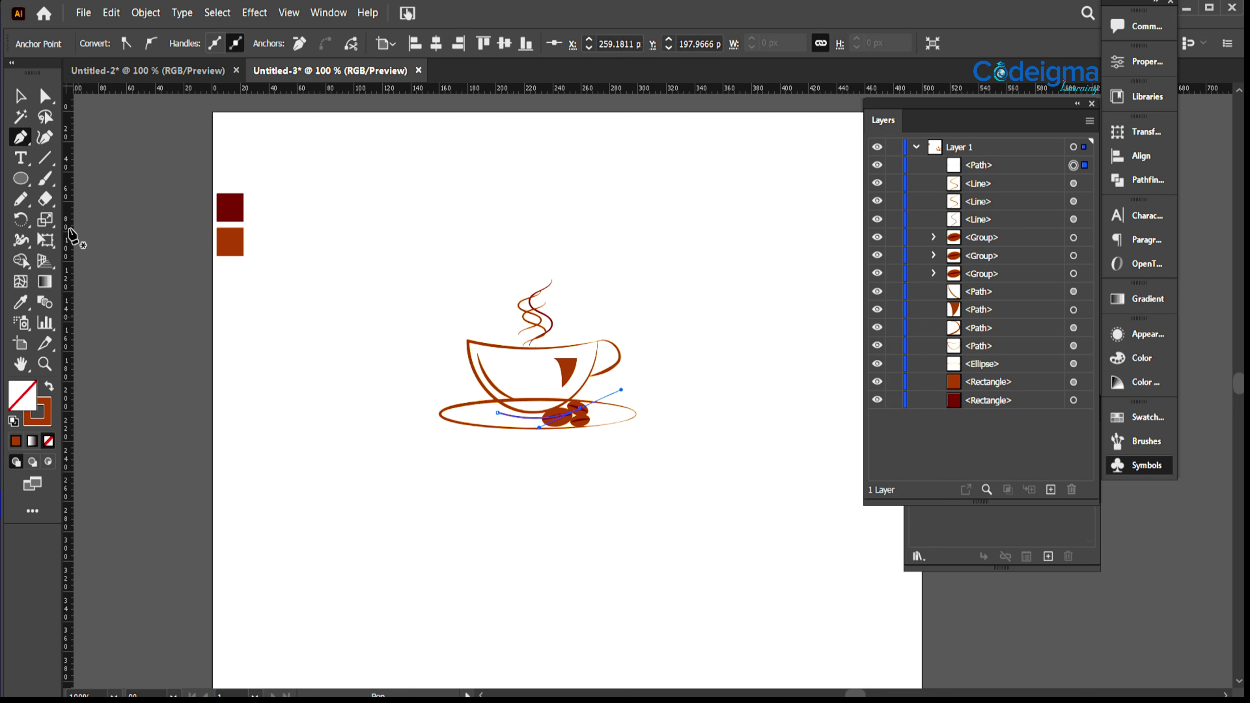
left_click(519, 425)
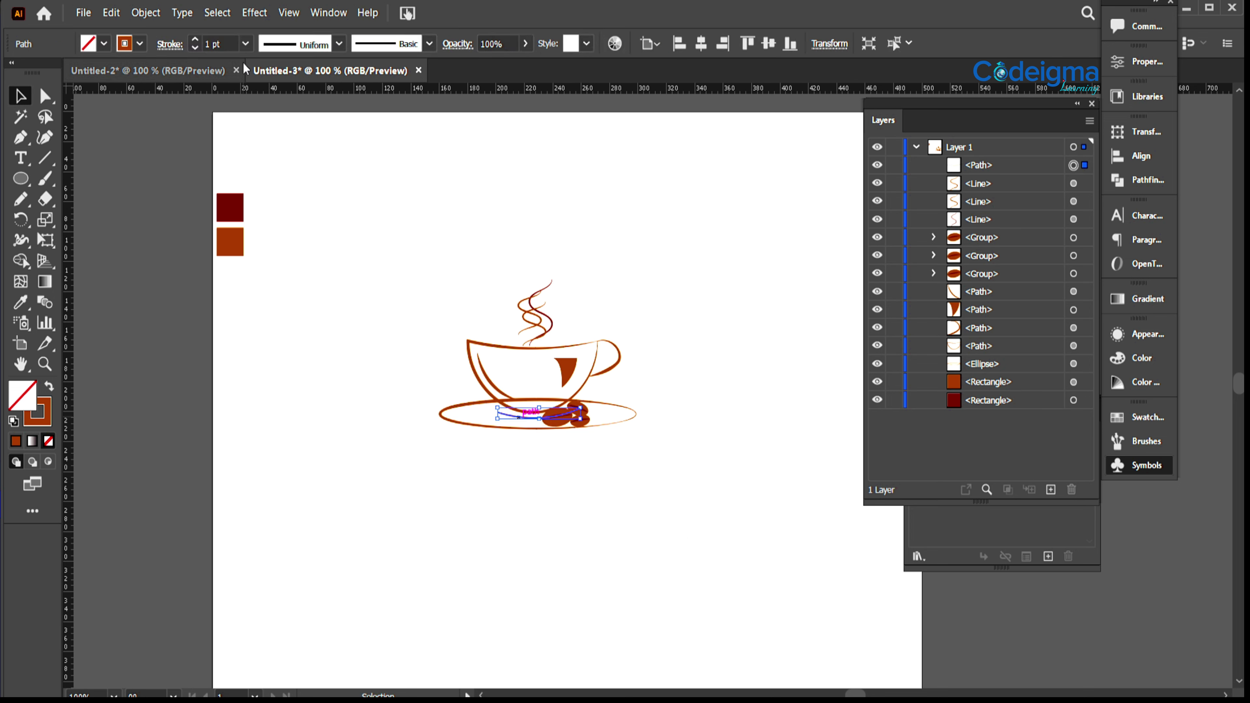
Give the saucer curve a 2 pt stroke with the symmetric tapered width profile and place it behind the coffee beans.
left_click(245, 43)
left_click(262, 143)
left_click(339, 44)
left_click(284, 101)
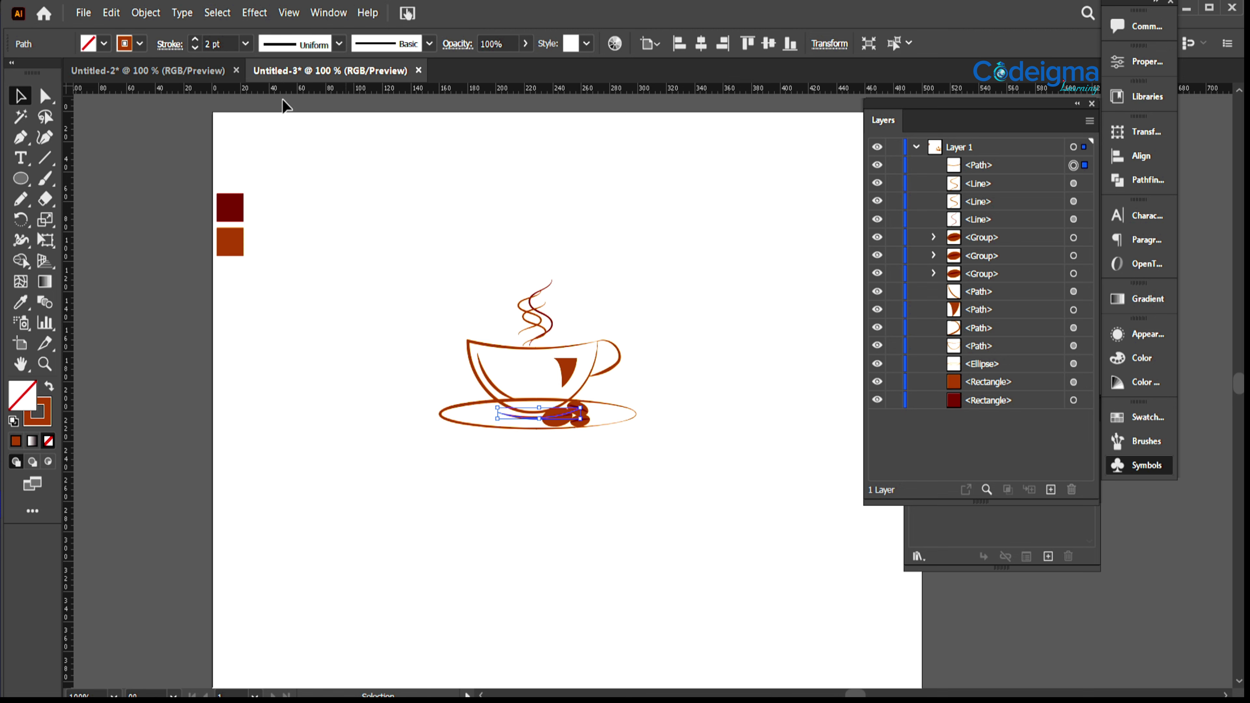
left_click(857, 525)
left_click_drag(980, 166, 980, 283)
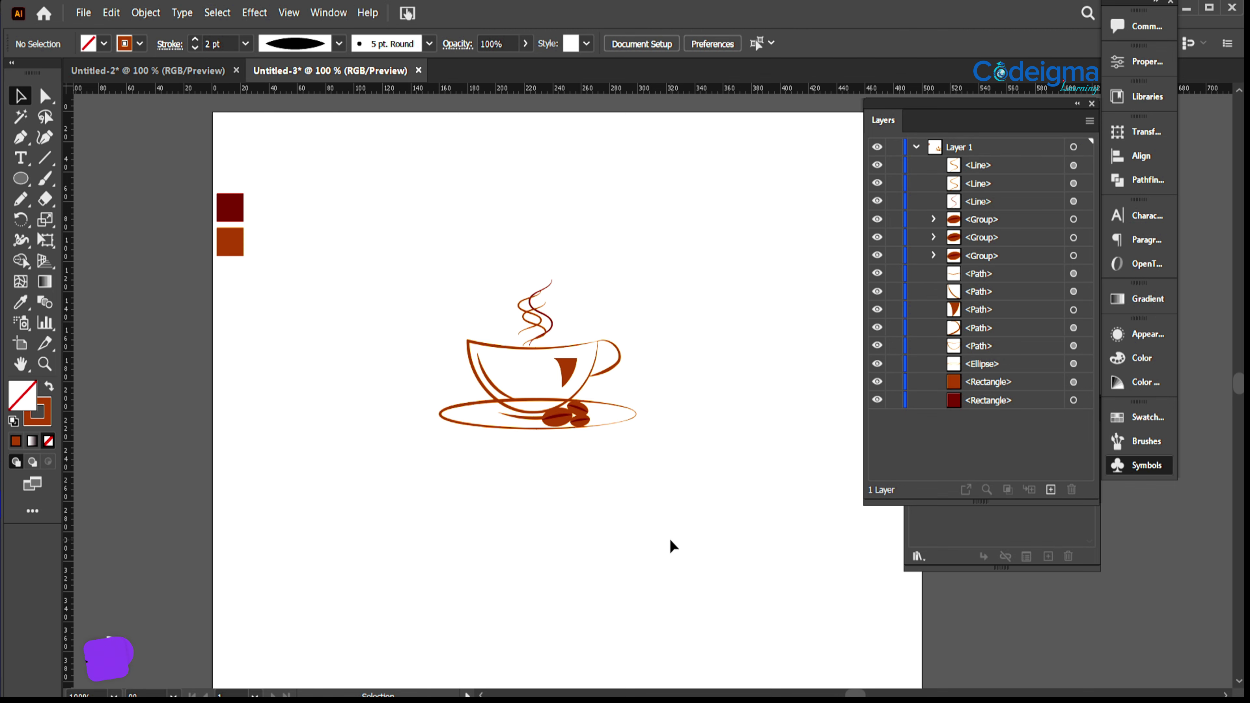
Group the three coffee beans and shift the group slightly to the right on the saucer.
left_click(1073, 220)
left_click(1074, 238, "shift")
left_click(1074, 256, "shift")
key("ctrl+g")
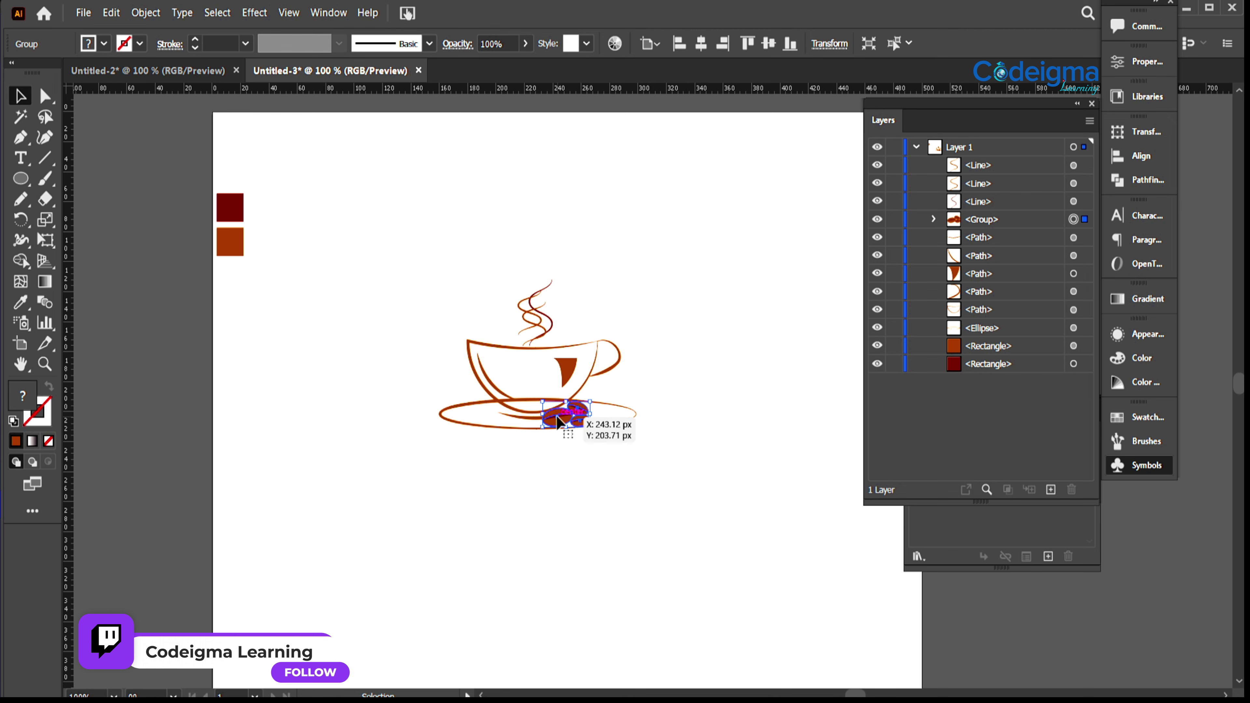
left_click_drag(558, 421, 572, 418)
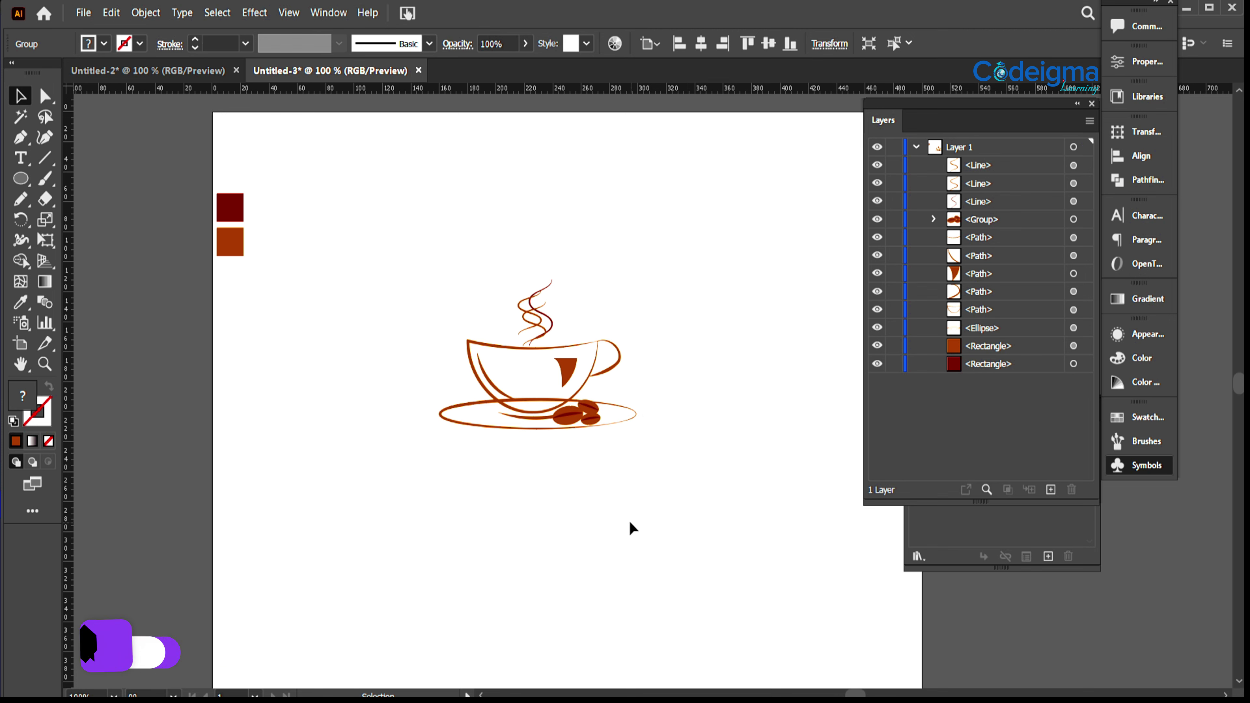
left_click(631, 525)
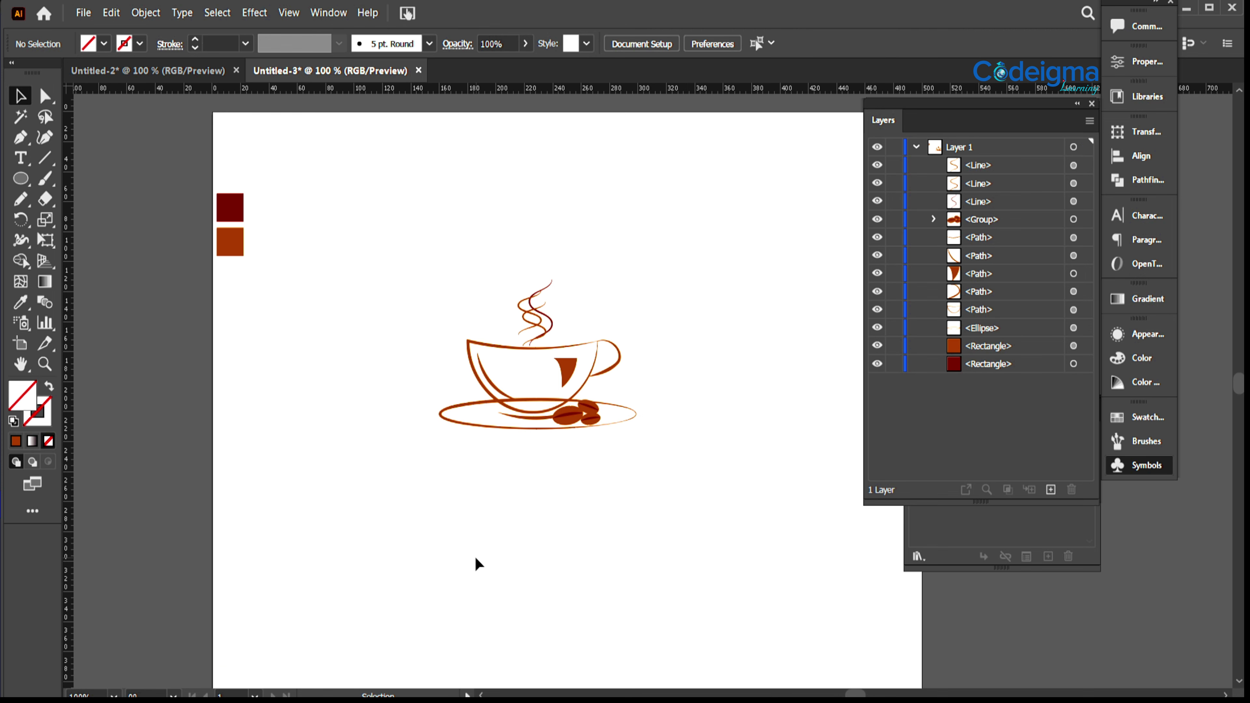
Duplicate the curved line under the cup and place the copy slightly above and to the left of the original.
key("ctrl+equal")
key("ctrl+equal")
key("ctrl+equal")
left_click_drag(433, 592, 487, 452)
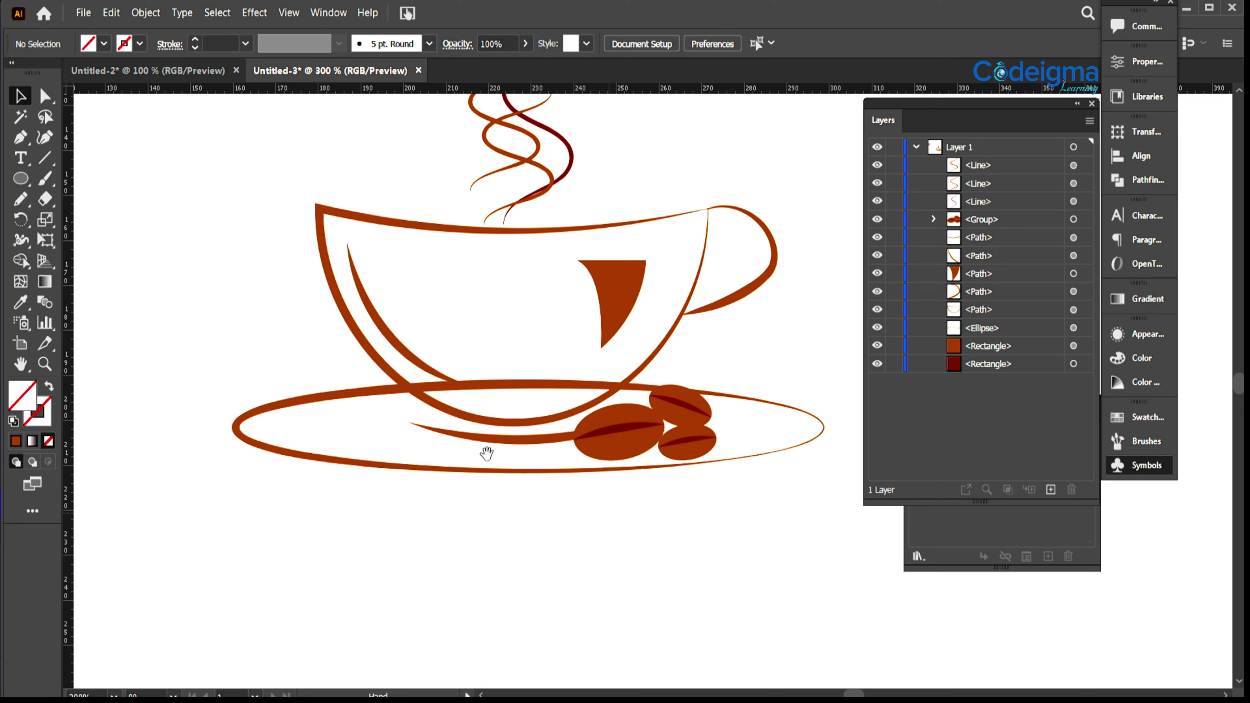
left_click(539, 439)
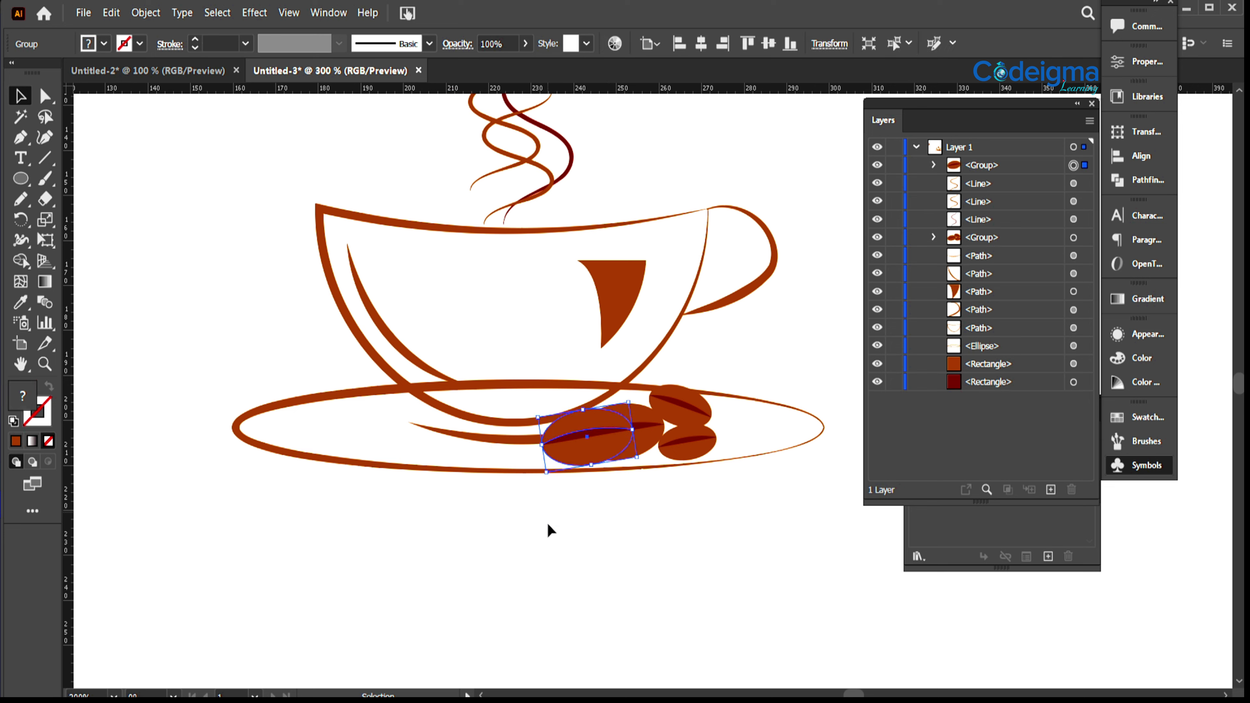
left_click(566, 552)
left_click(504, 440)
key("ctrl+c")
key("ctrl+f")
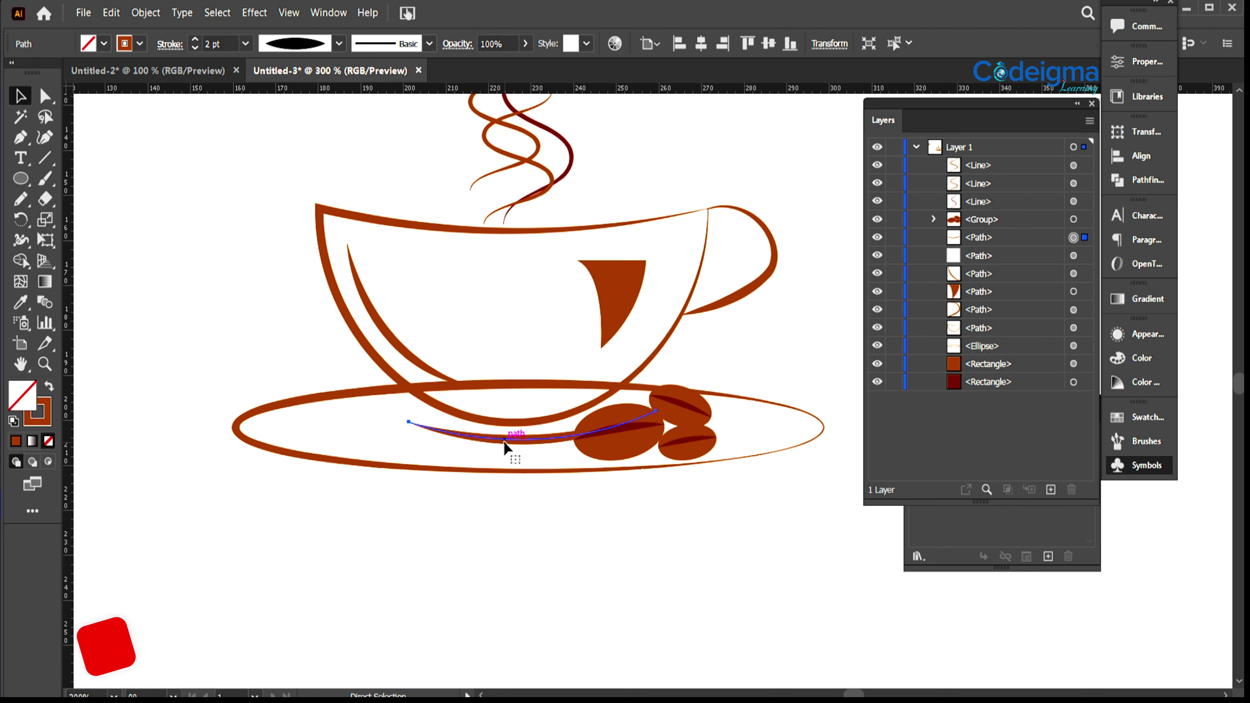
left_click_drag(506, 439, 488, 424)
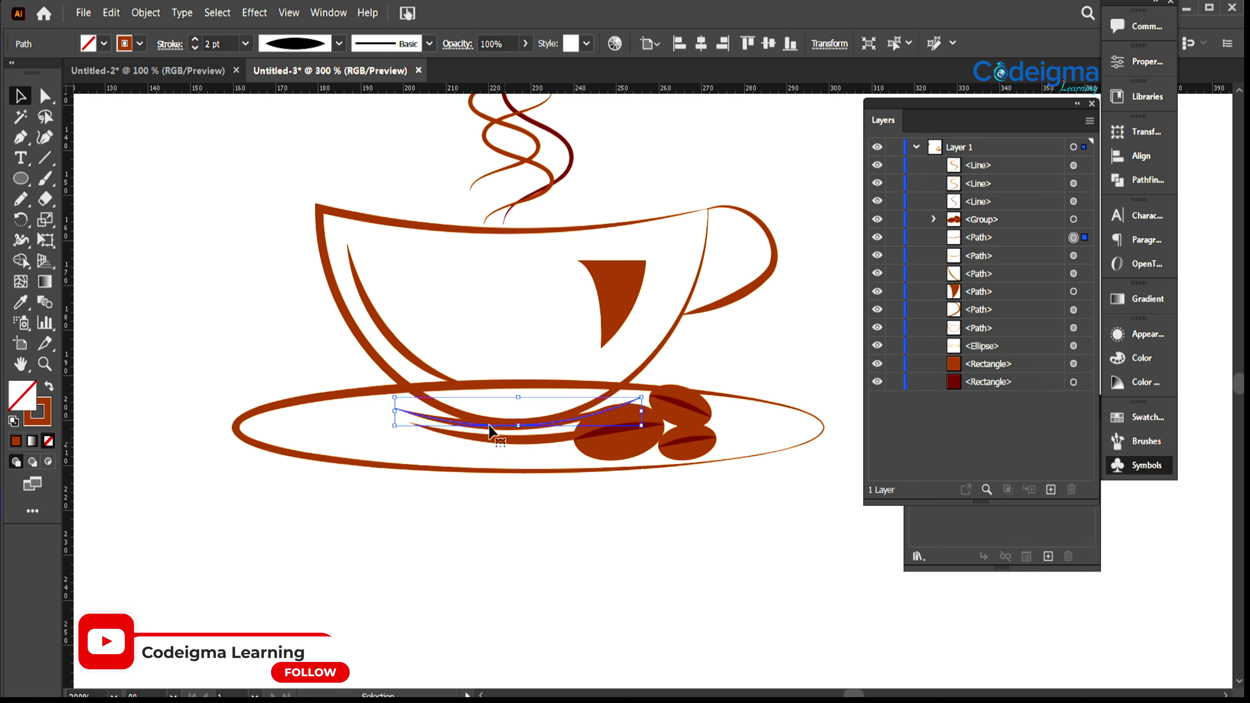
Try grouping the selected cup, saucer, steam and bean artwork, and ungroup it again.
key("ctrl+a")
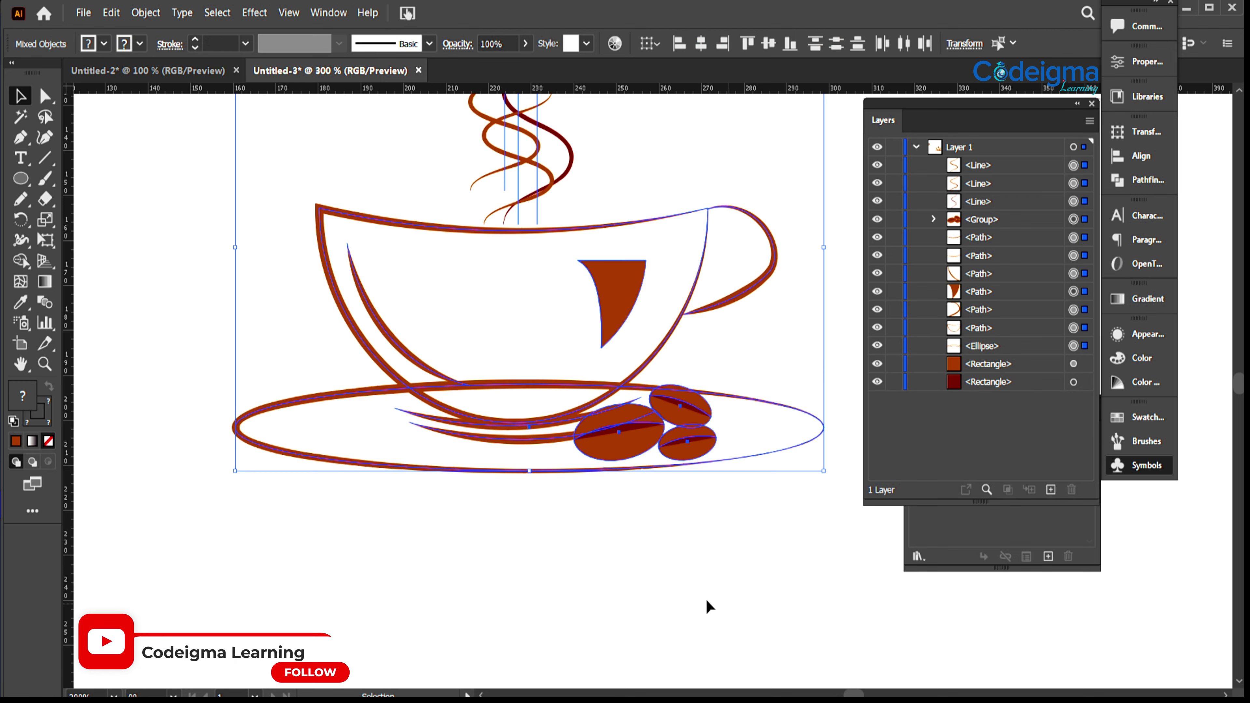
left_click(145, 12)
left_click(748, 598)
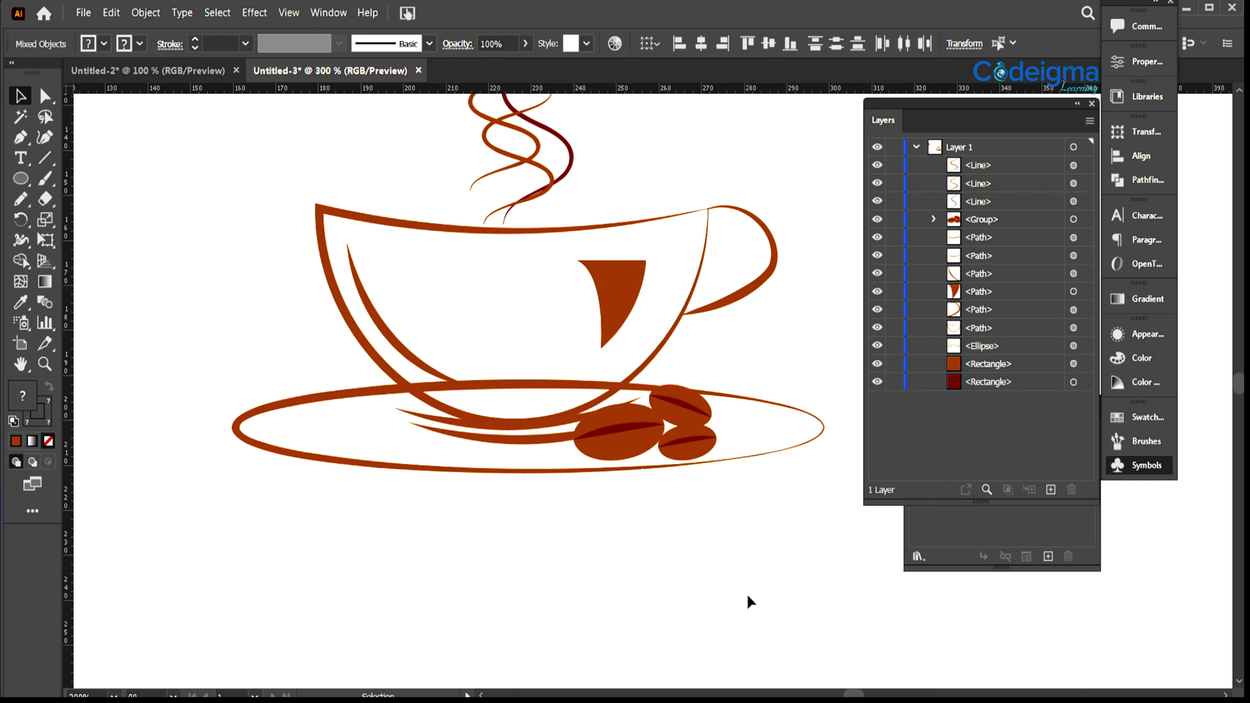
key("ctrl+a")
key("ctrl+g")
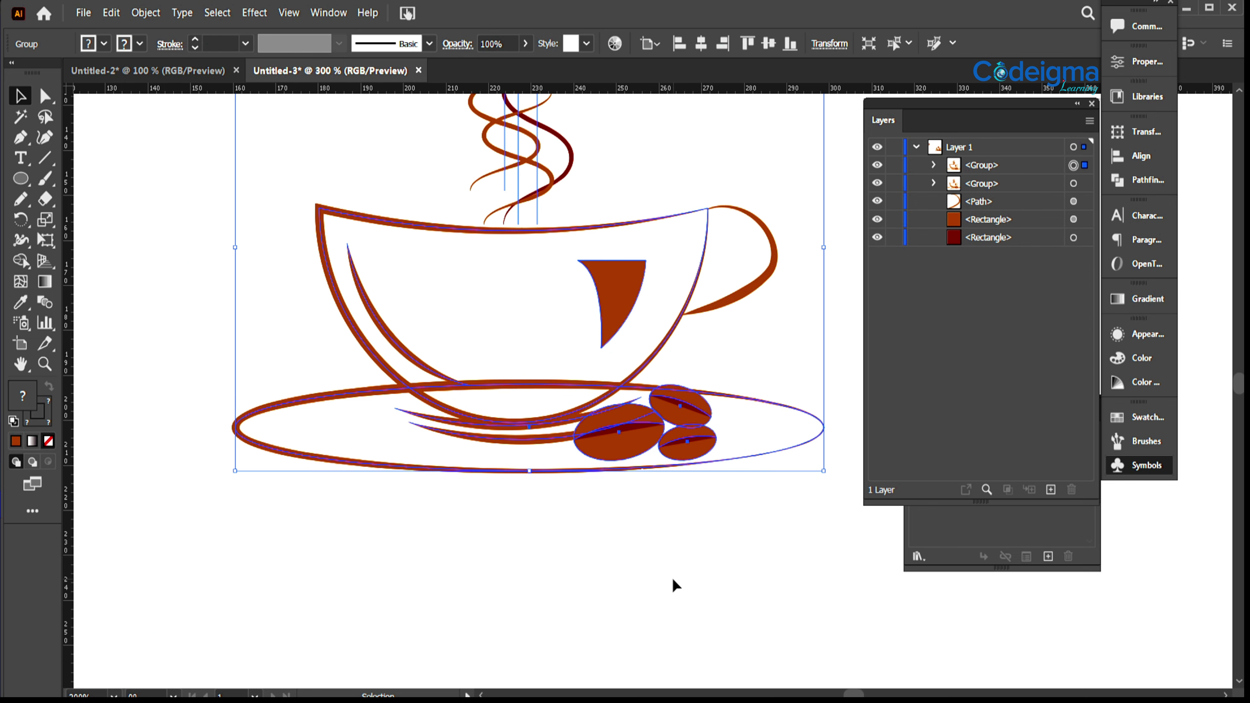
key("ctrl+shift+g")
Group the whole cup drawing including the handle, leaving out the colour squares, and keep a hidden duplicate beneath it.
key("ctrl+minus")
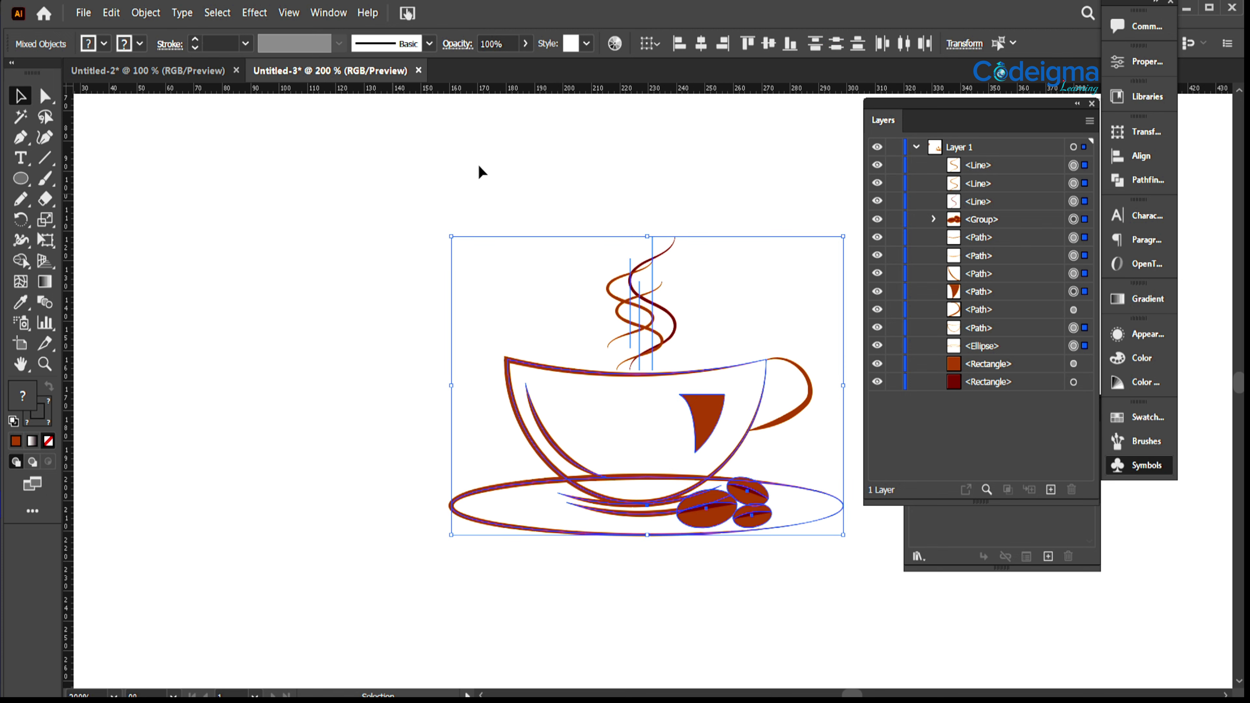
key("ctrl+g")
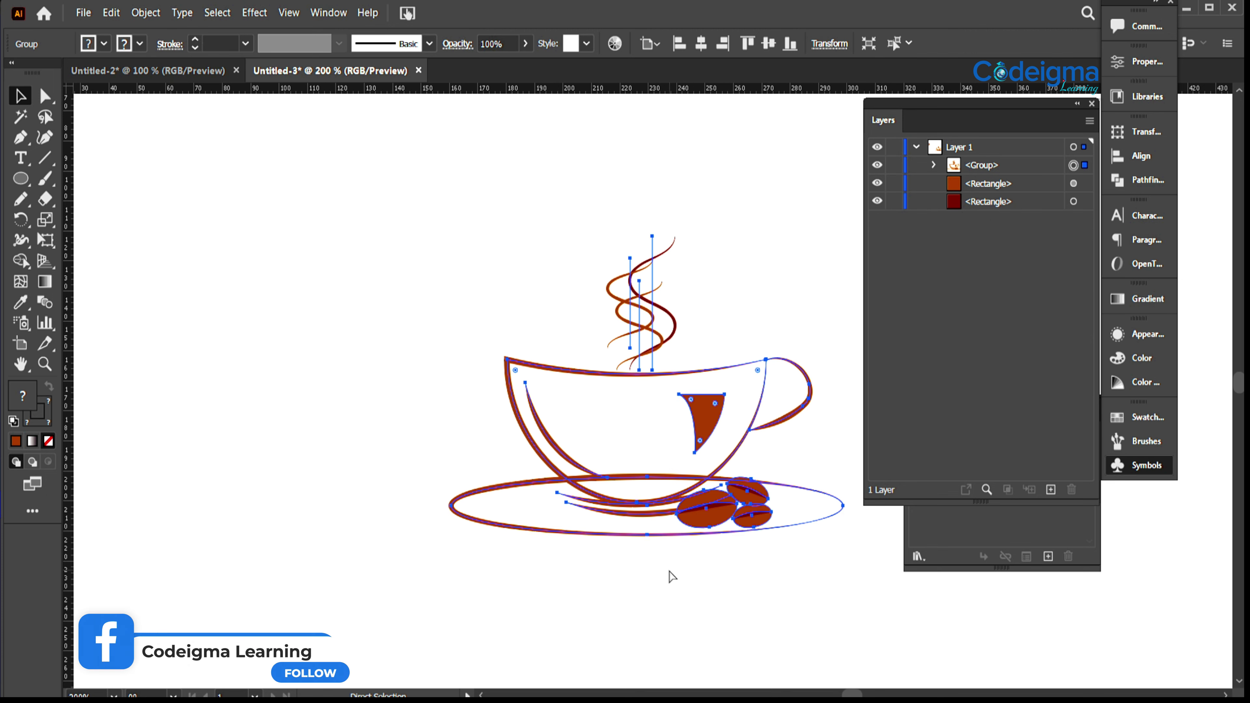
key("v")
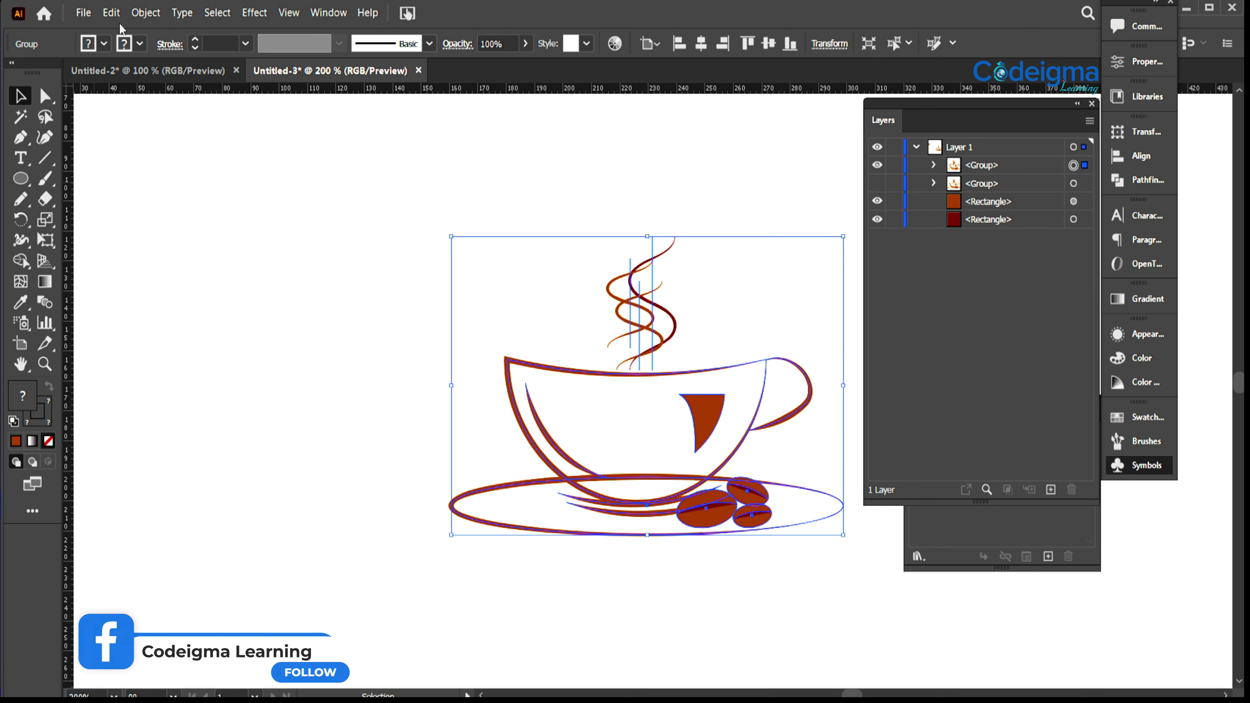
Expand the visible cup group's appearance and strokes into filled shapes.
left_click(145, 13)
left_click(162, 206)
left_click(146, 13)
left_click(163, 188)
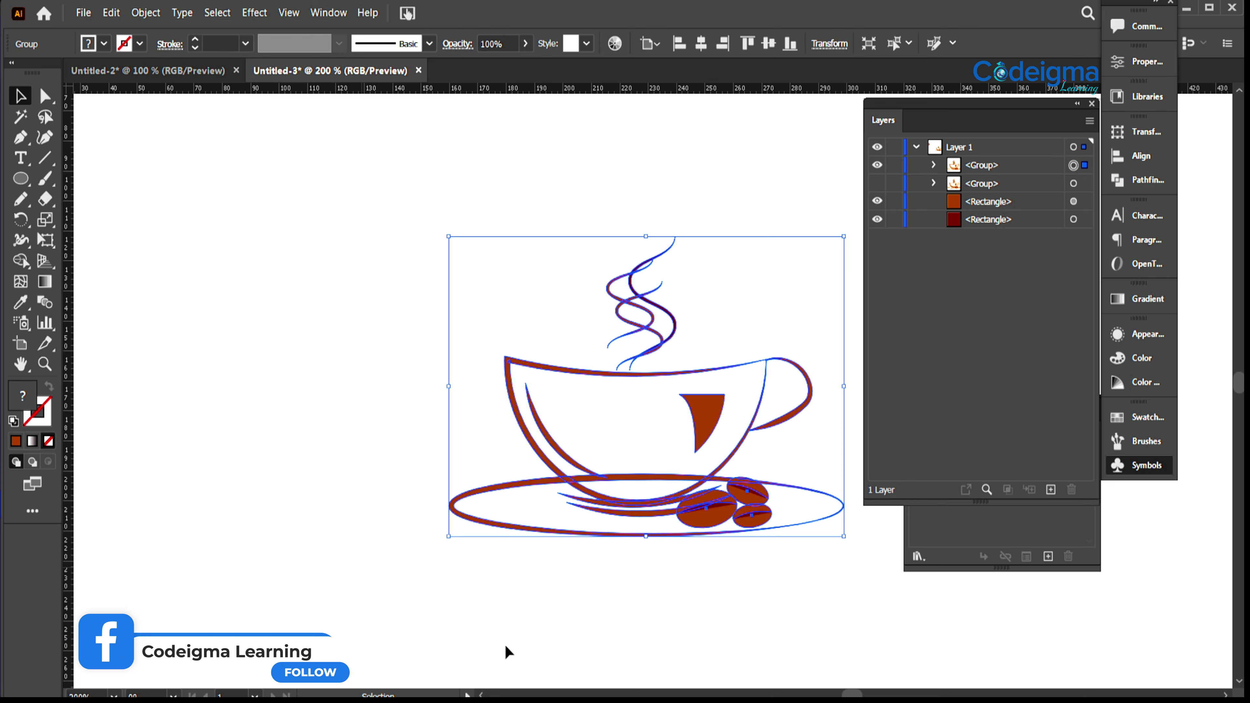
Ungroup the expanded cup artwork into separate shapes.
left_click(568, 627)
key("ctrl+plus")
key("space")
left_click_drag(565, 649, 405, 549)
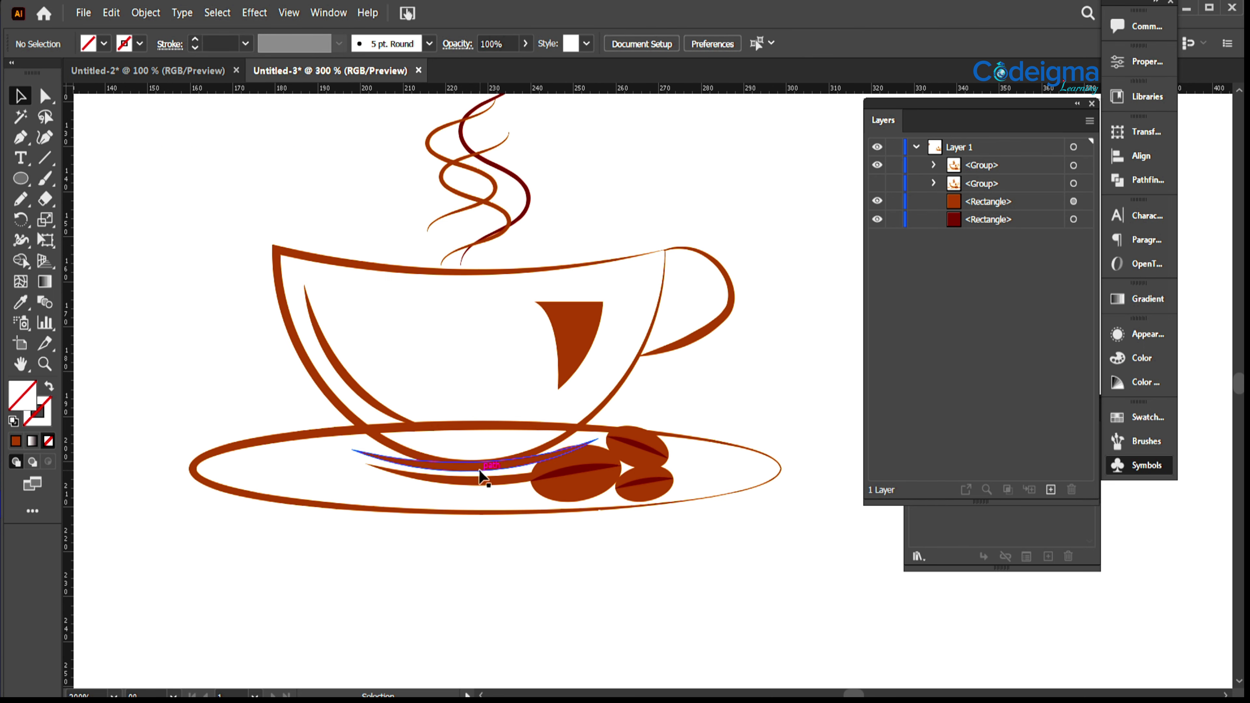
left_click(483, 465)
right_click(483, 465)
left_click(529, 354)
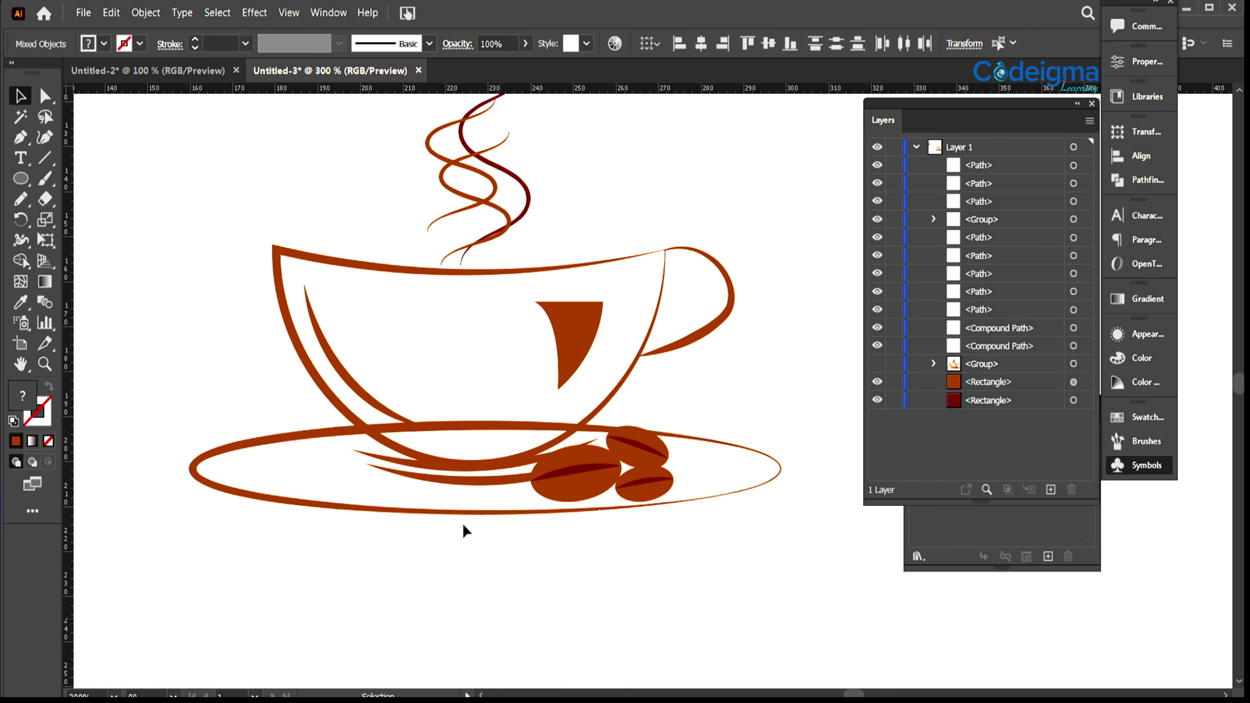
left_click(464, 528)
Apply a Gaussian Blur with a radius of 8.043 pixels to the upper curved shape under the cup.
left_click(426, 470)
left_click(250, 13)
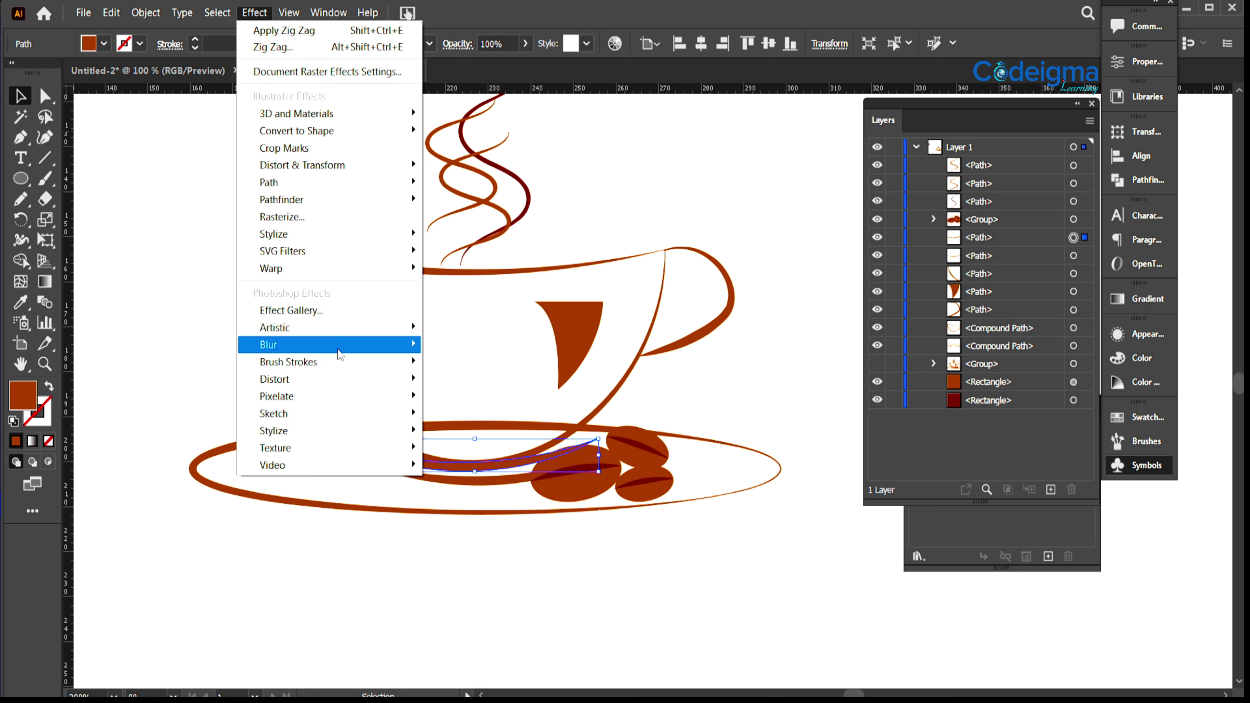
mouse_move(345, 343)
left_click(458, 344)
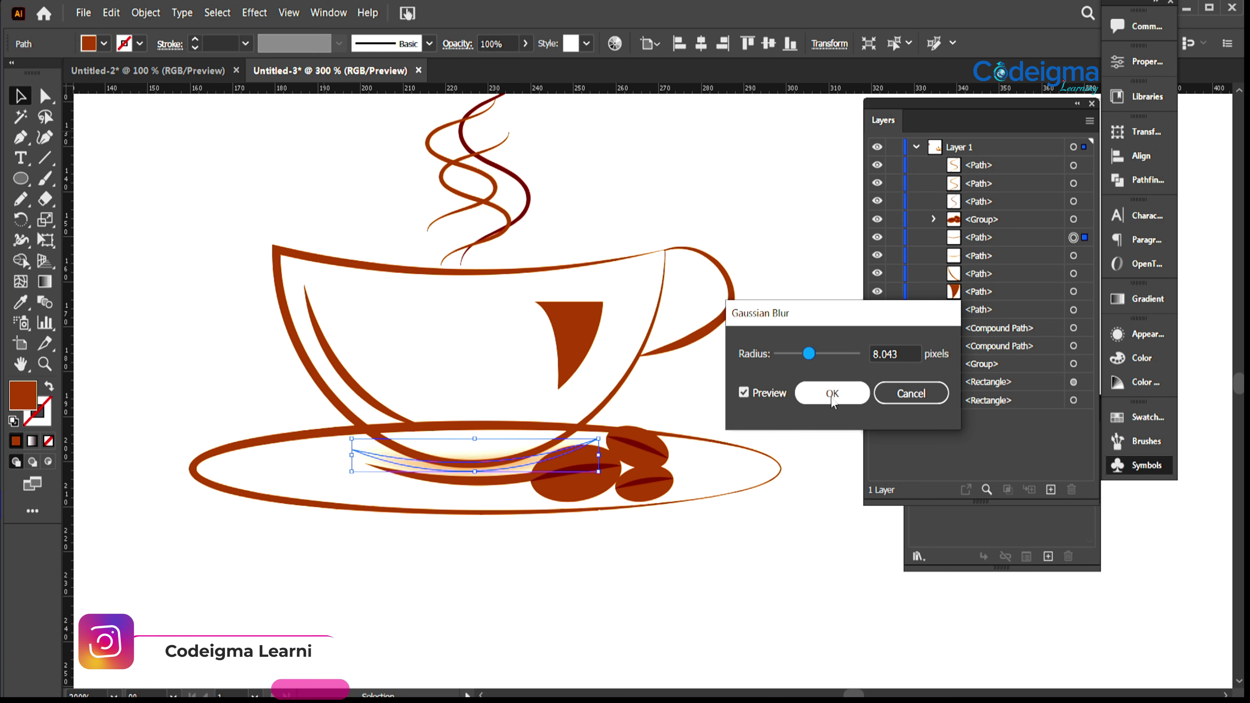
left_click(832, 393)
Narrow the blurred curve to about 29 px and centre it as a shadow directly beneath the cup's base.
left_click_drag(599, 455, 537, 468)
key("ctrl+z")
left_click_drag(598, 439, 546, 451)
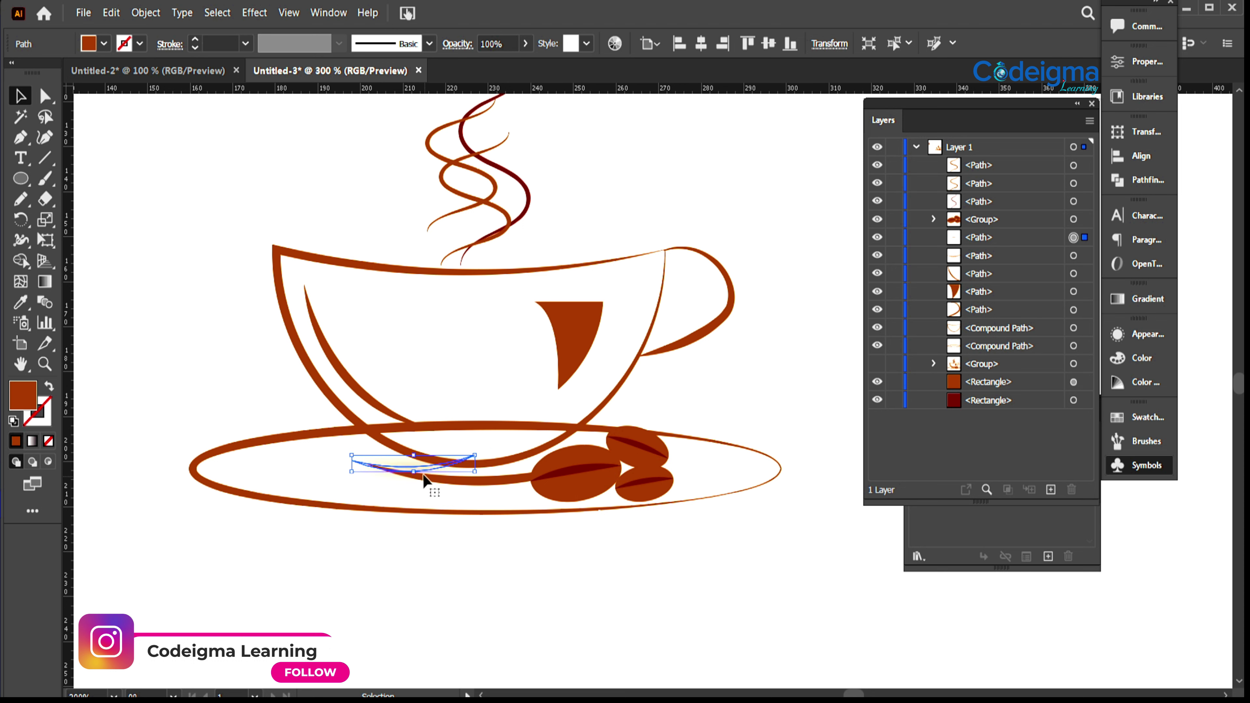
left_click_drag(413, 463, 487, 473)
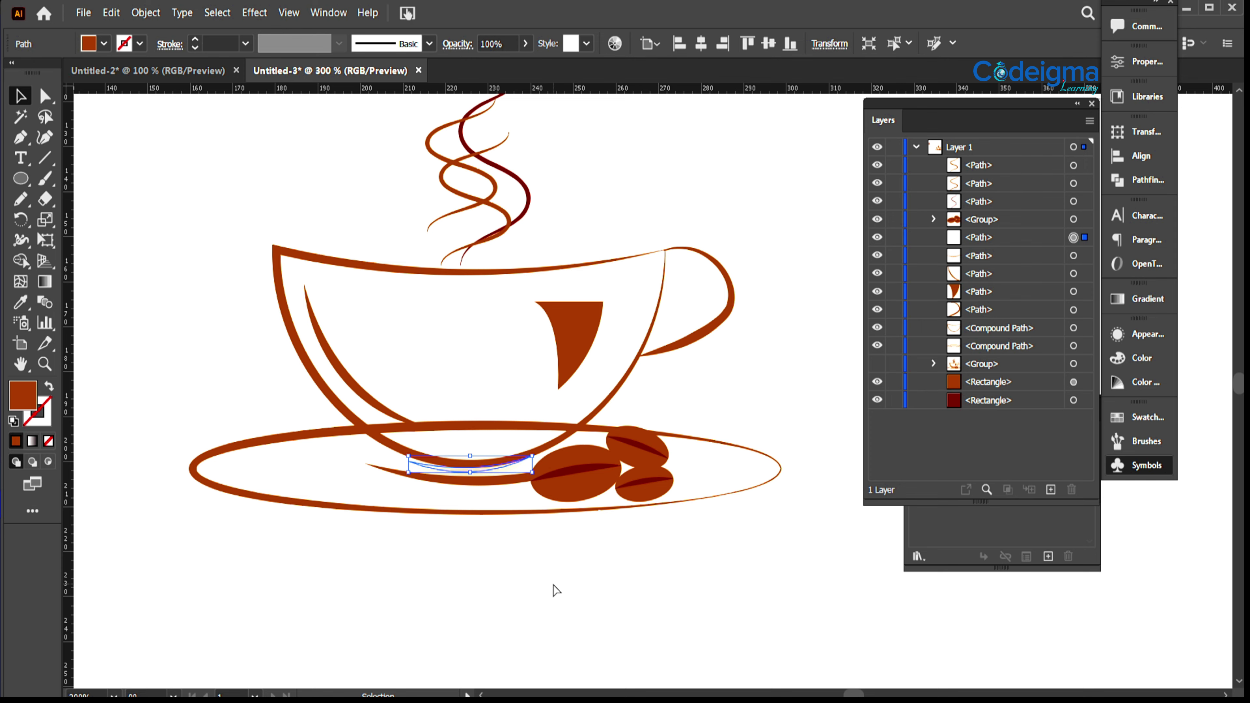
Fill the blurred shadow with the dark maroon sampled from the colour square, and deselect it.
key("ctrl+minus")
left_click_drag(397, 366, 480, 560)
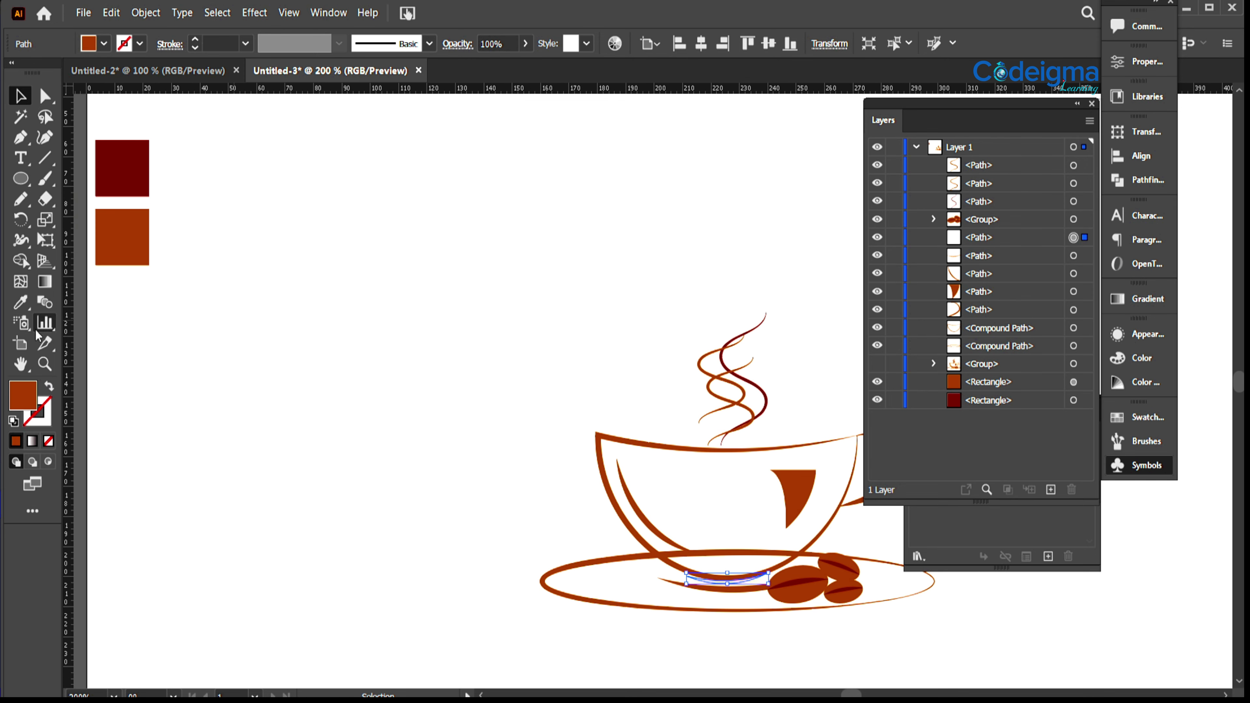
left_click(20, 302)
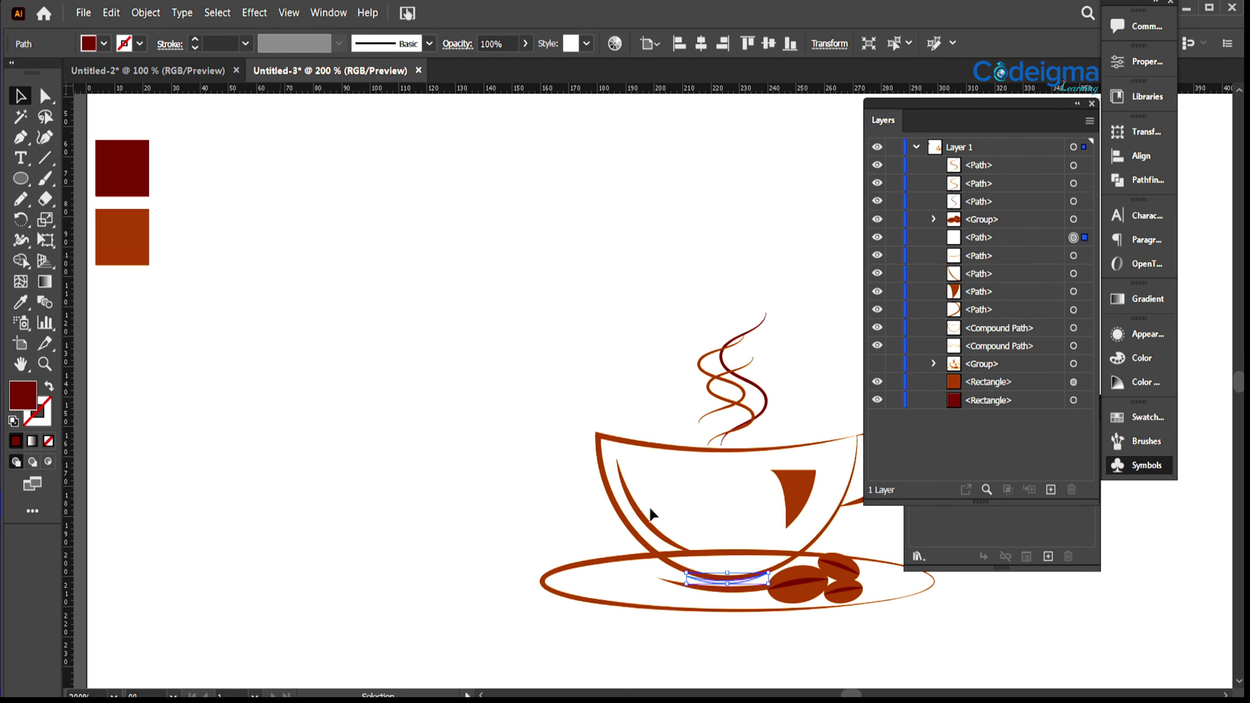
left_click_drag(832, 666, 589, 567)
left_click(586, 567)
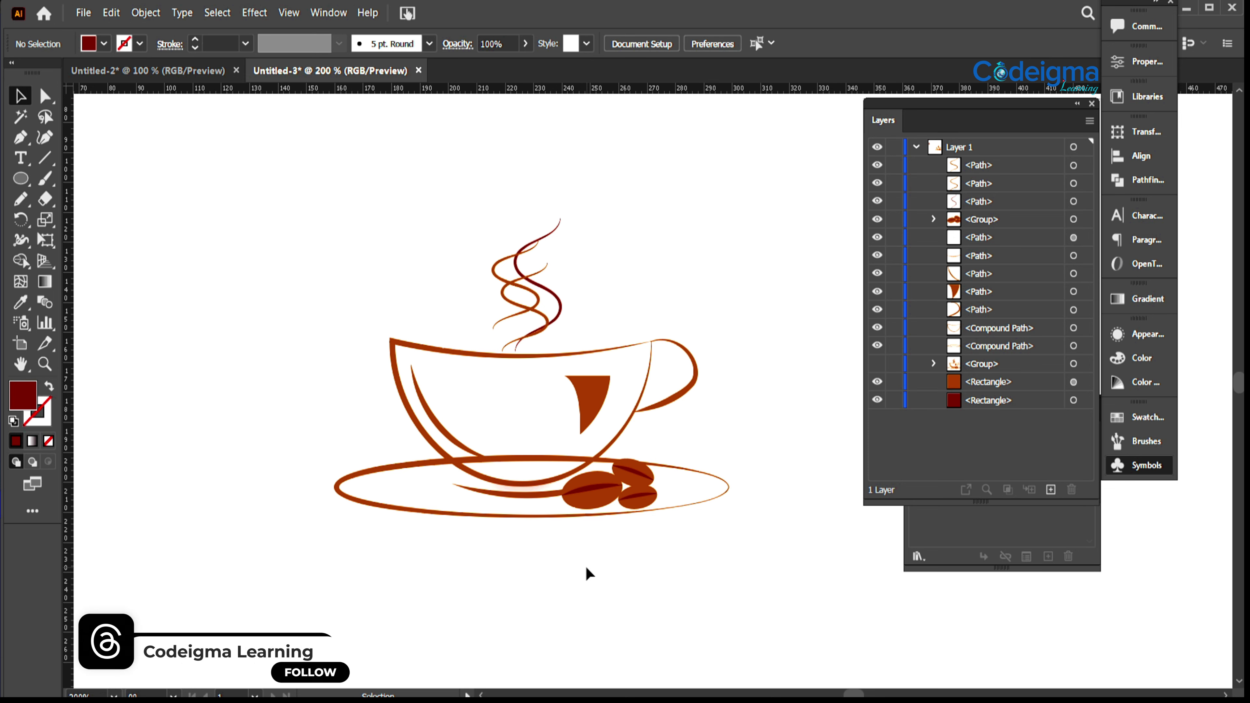
Group all the visible cup, saucer, steam, bean and shadow shapes together.
key("ctrl+minus")
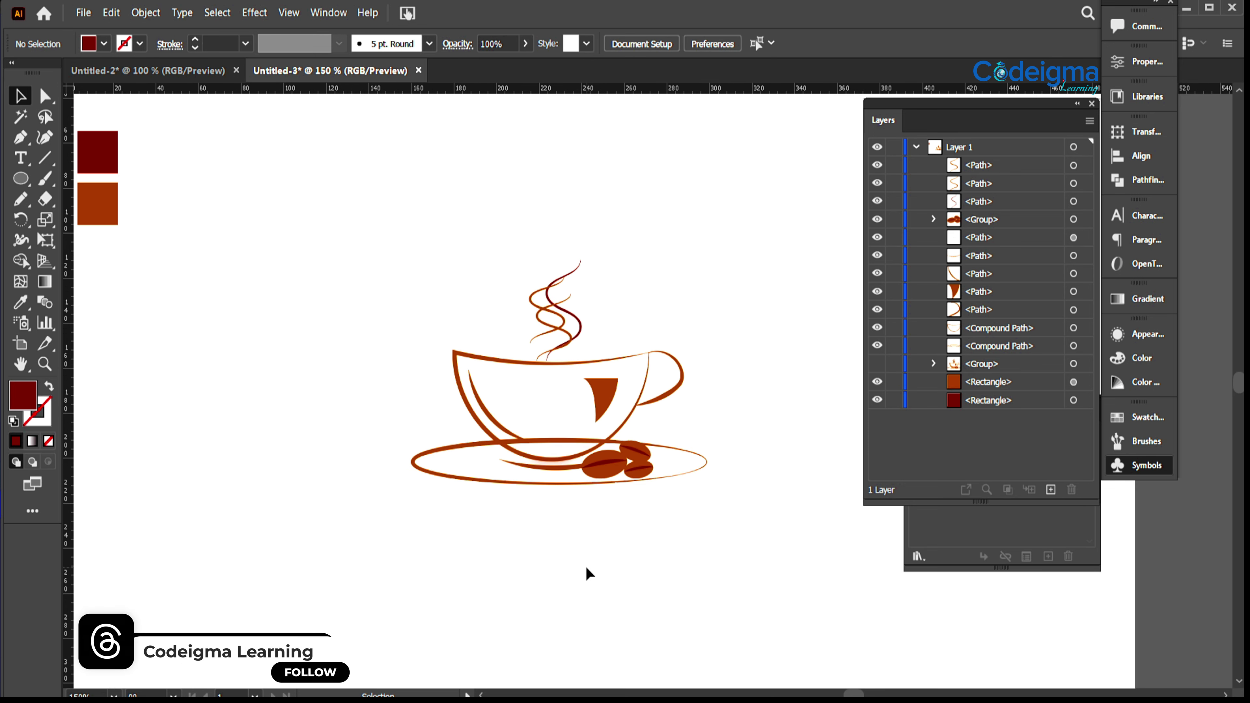
left_click_drag(587, 567, 571, 520)
left_click_drag(344, 227, 790, 542)
key("ctrl+g")
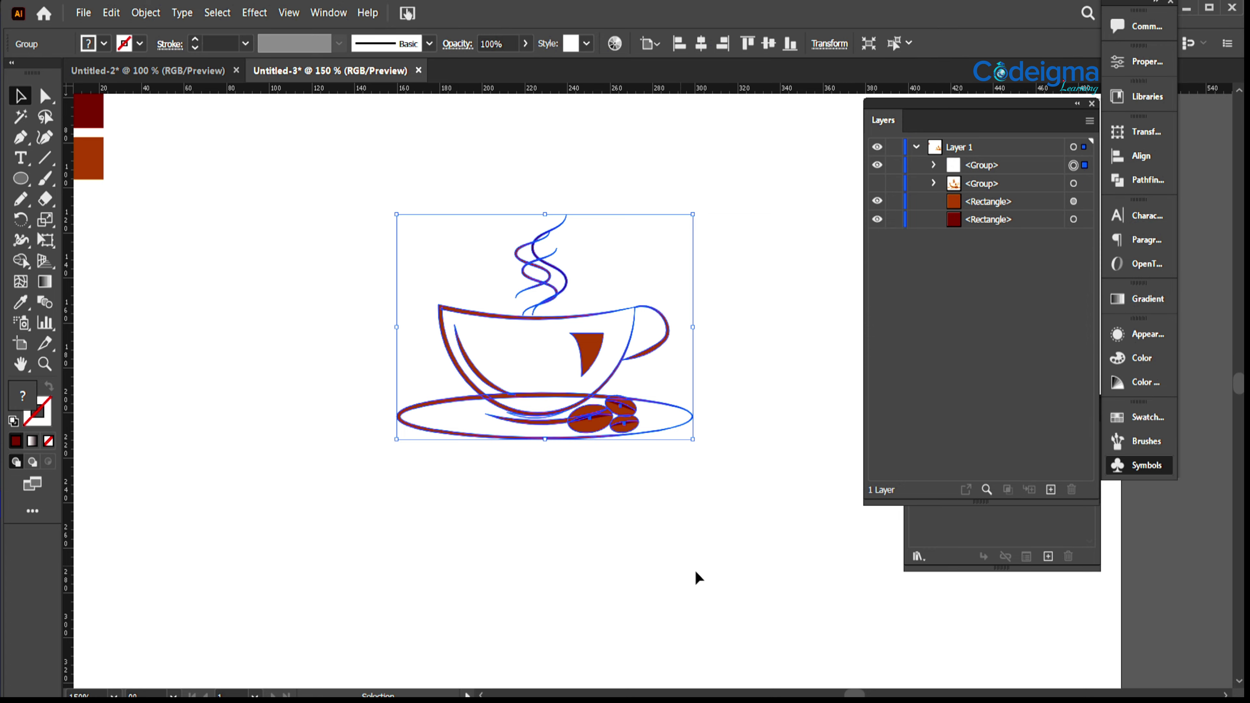